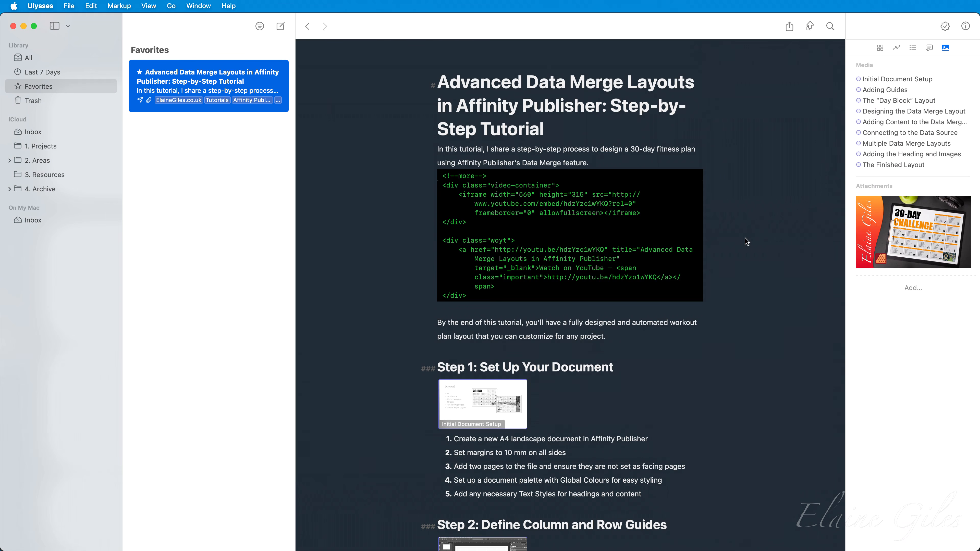
# Review the data merge tutorial article from its setup steps through to the conclusion
pyautogui.scroll(-10, 745, 240)
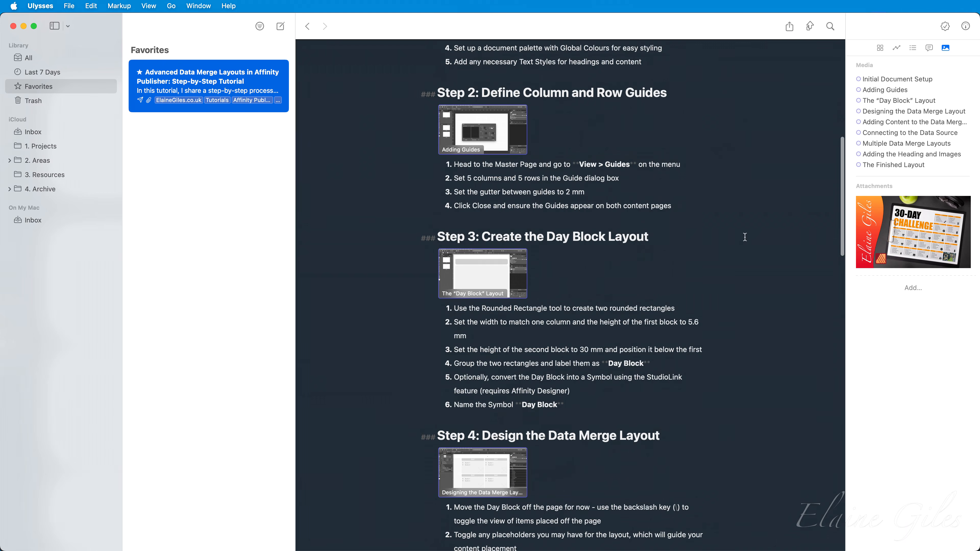
pyautogui.scroll(-4, 745, 237)
pyautogui.scroll(-5, 745, 237)
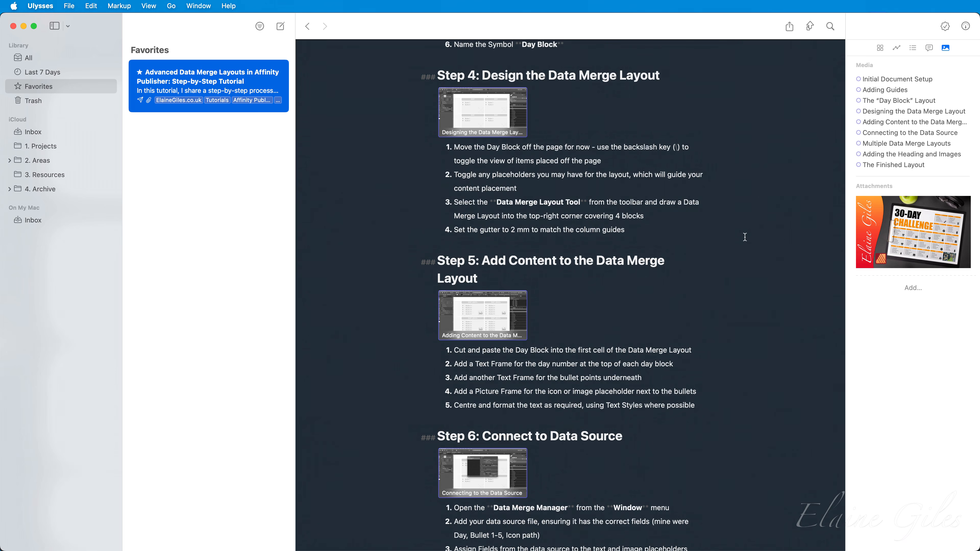
pyautogui.scroll(-10, 745, 237)
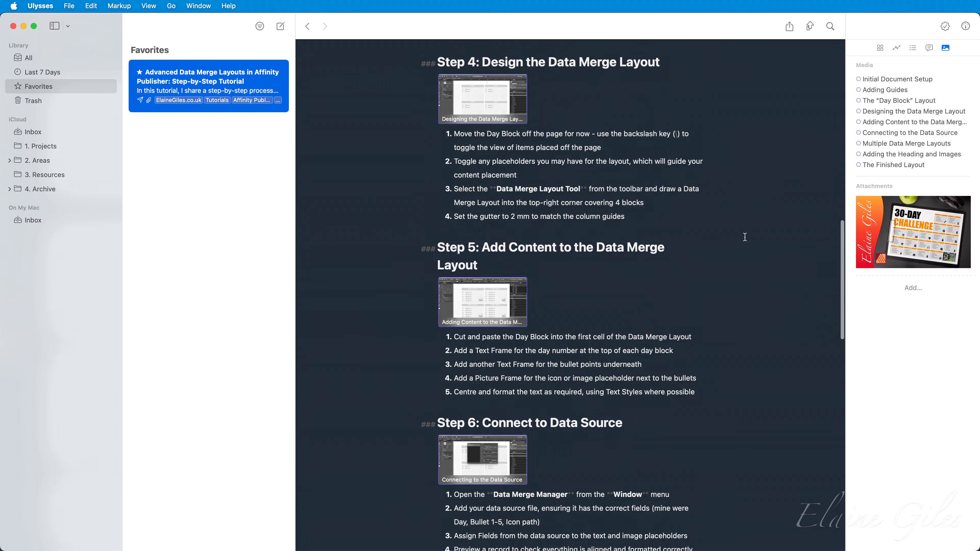
pyautogui.scroll(-15, 746, 238)
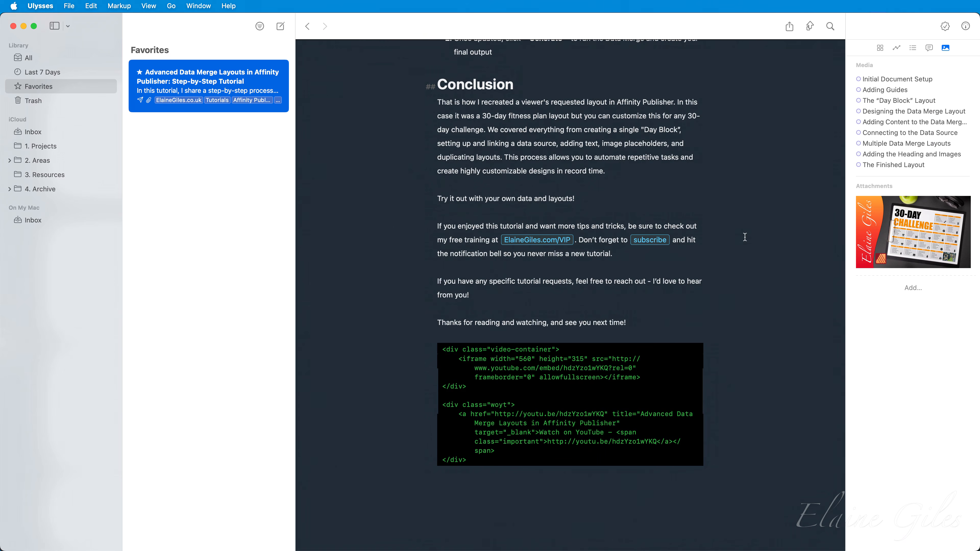
pyautogui.scroll(20, 746, 237)
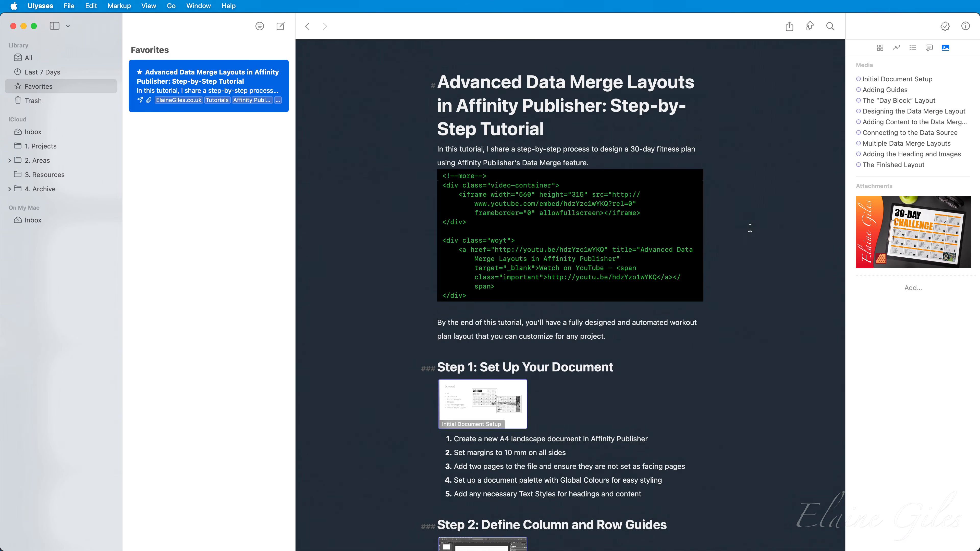
# Preview the article's PDF output and export it as "Advanced Data Merge Layouts in Affinity Publisher" in the current working folder
pyautogui.click(791, 27)
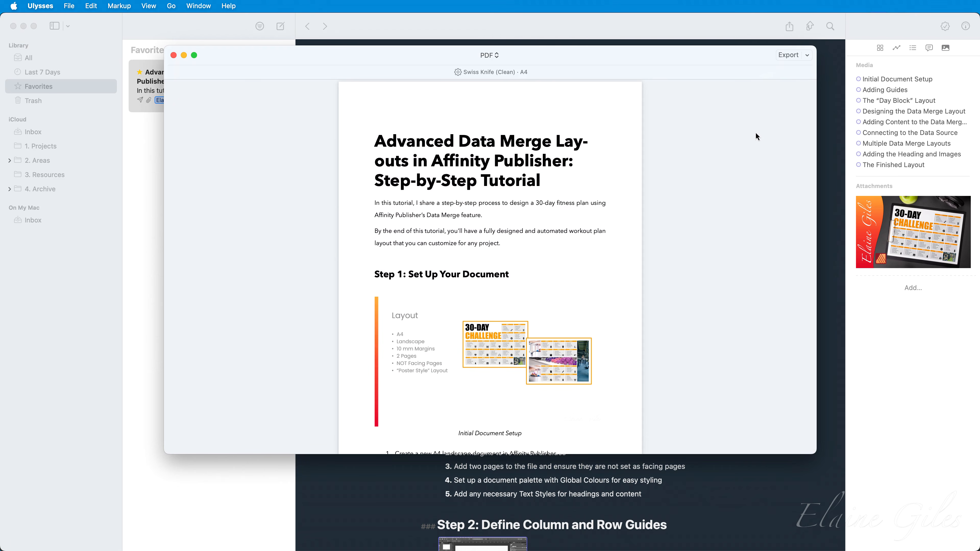
pyautogui.scroll(-10, 757, 133)
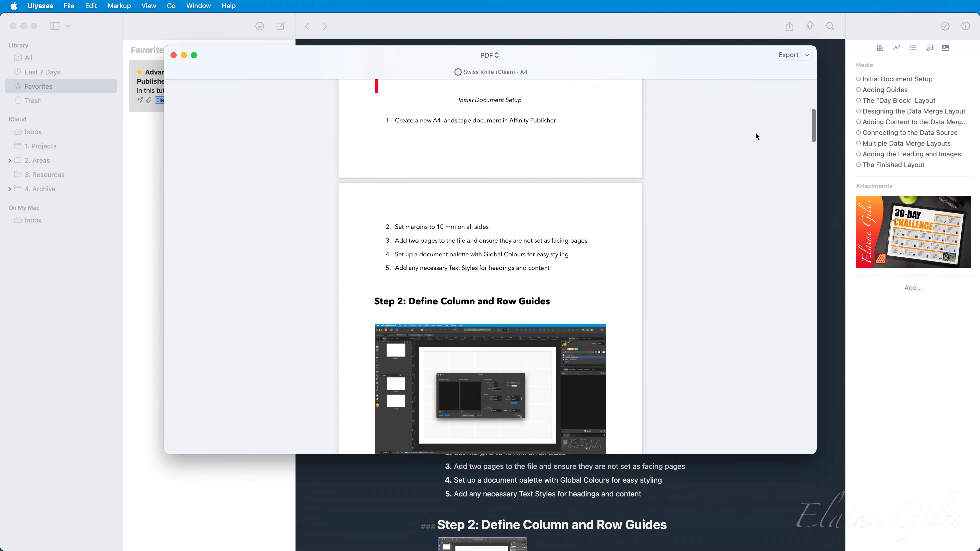
pyautogui.scroll(-20, 756, 133)
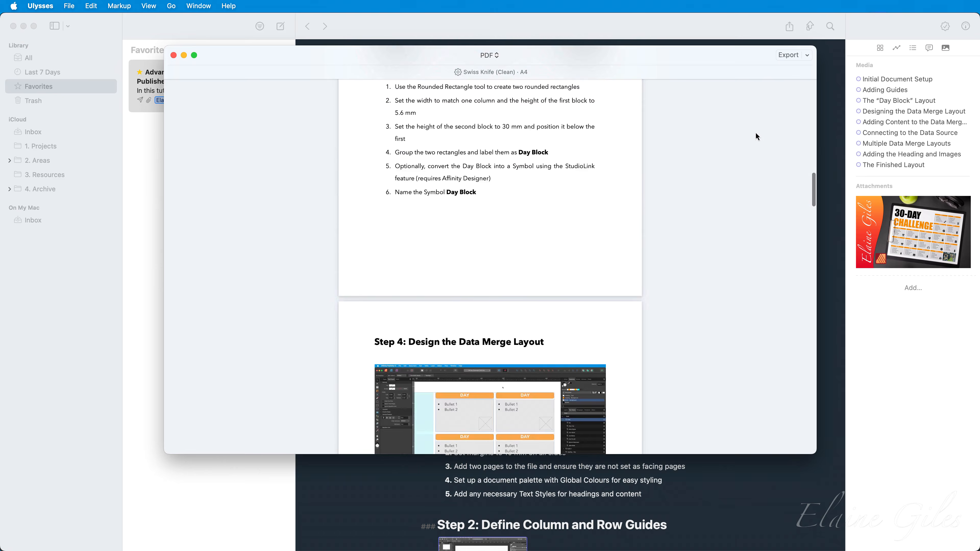
pyautogui.scroll(-10, 756, 133)
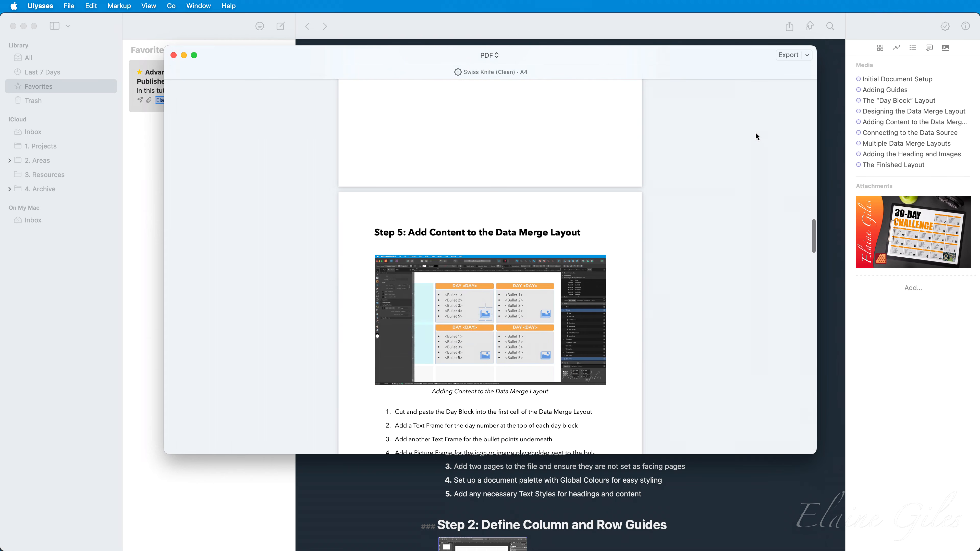
pyautogui.click(790, 57)
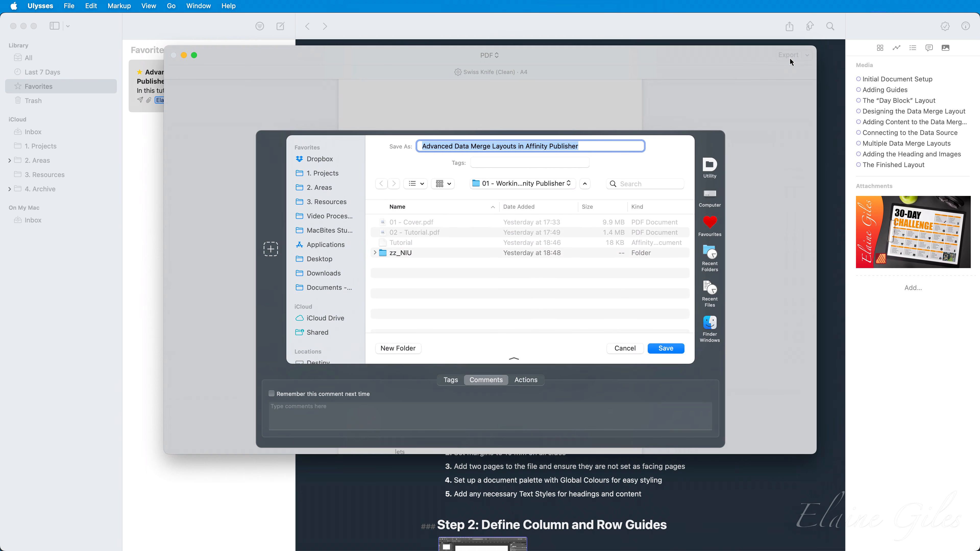
pyautogui.click(681, 347)
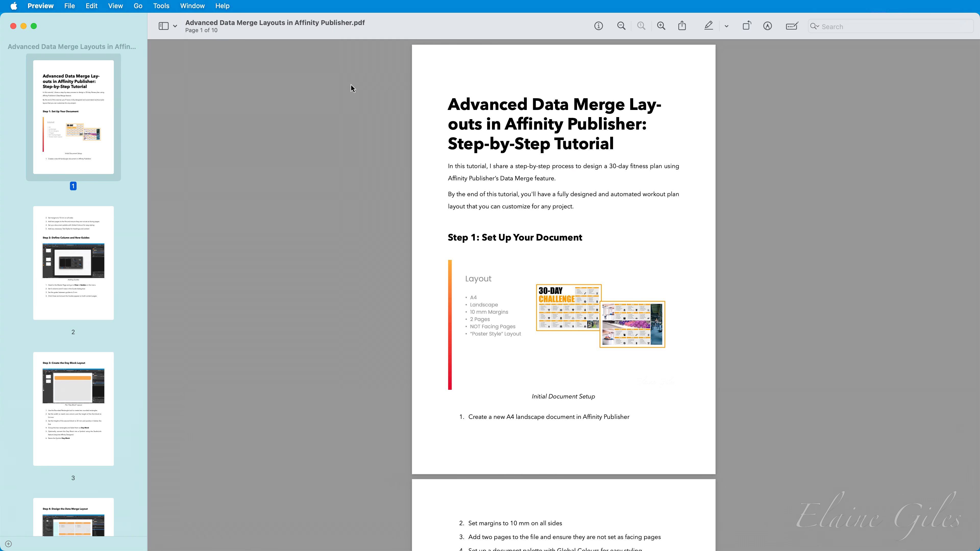
# Examine the exported PDF's page layout and page breaks from Step 1 to Step 7
pyautogui.scroll(-2, 124, 189)
pyautogui.scroll(2, 124, 189)
pyautogui.scroll(-15, 300, 184)
pyautogui.scroll(-10, 298, 181)
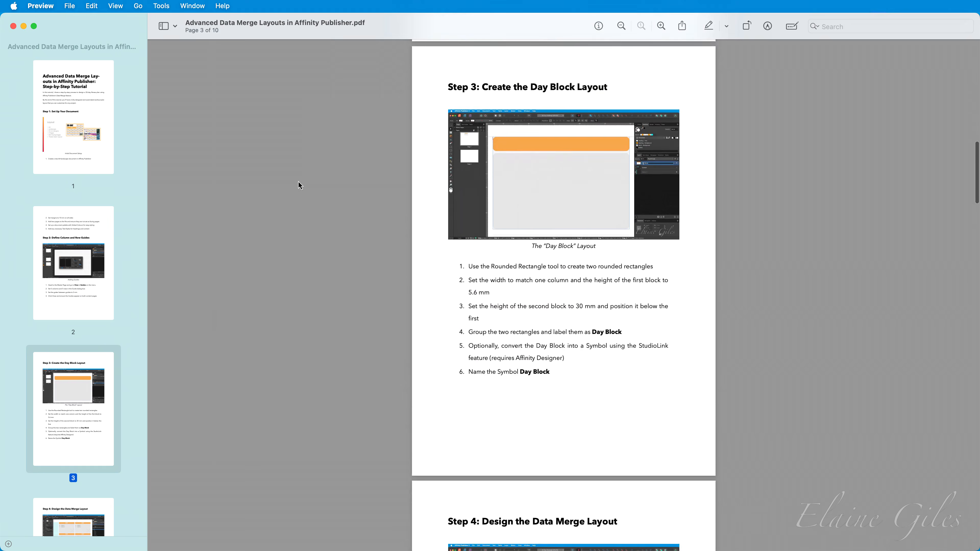
pyautogui.scroll(-4, 298, 182)
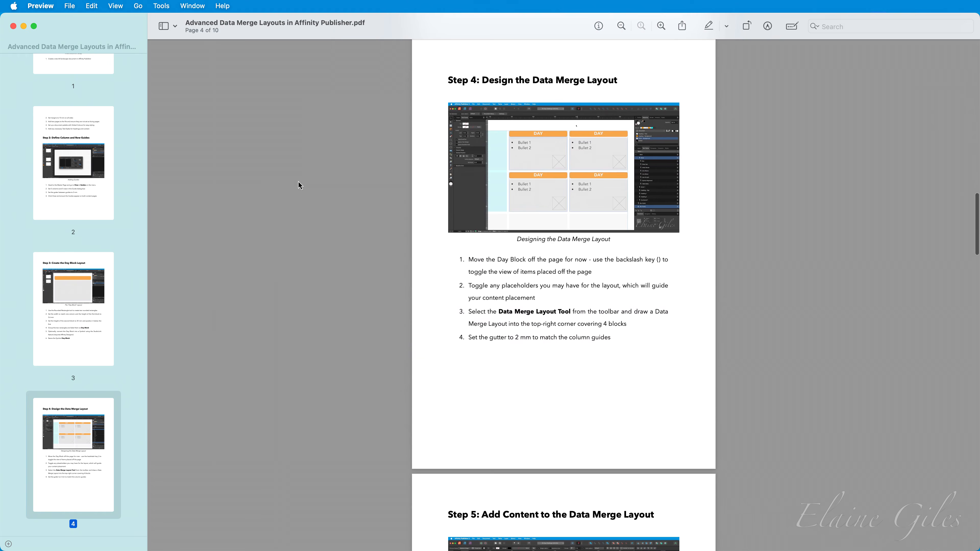
pyautogui.scroll(-8, 298, 181)
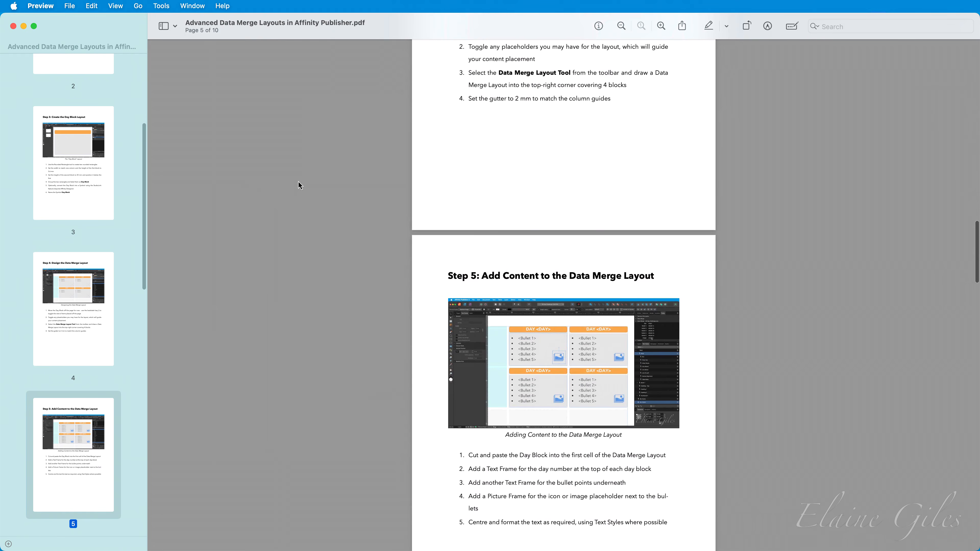
pyautogui.scroll(-12, 298, 181)
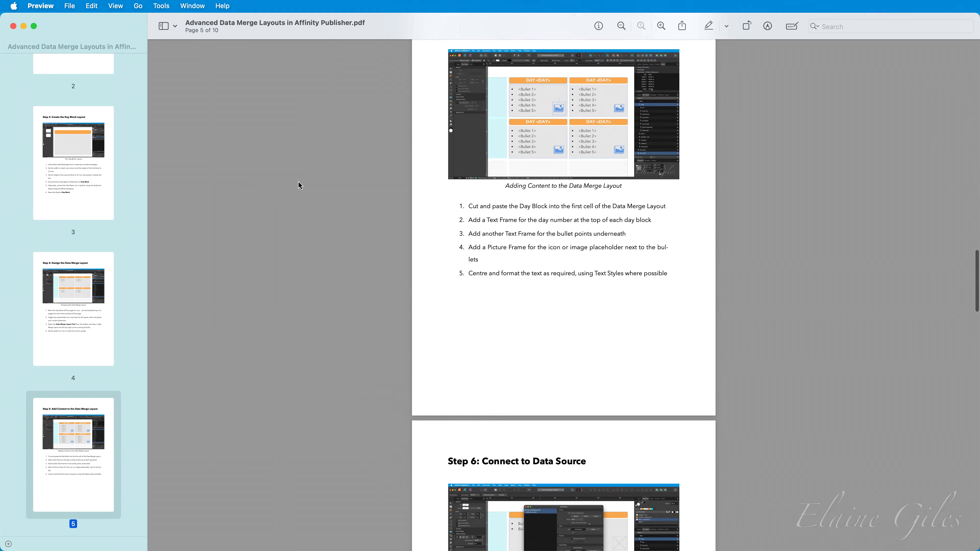
pyautogui.scroll(-3, 298, 185)
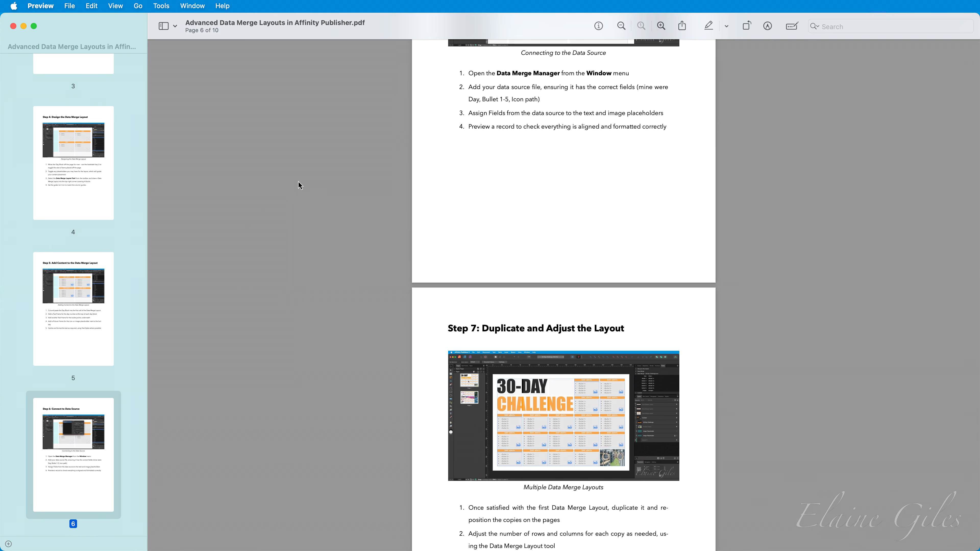
# Switch to Affinity Publisher and look through the four pages of the Tutorial document
pyautogui.press('super+Tab')
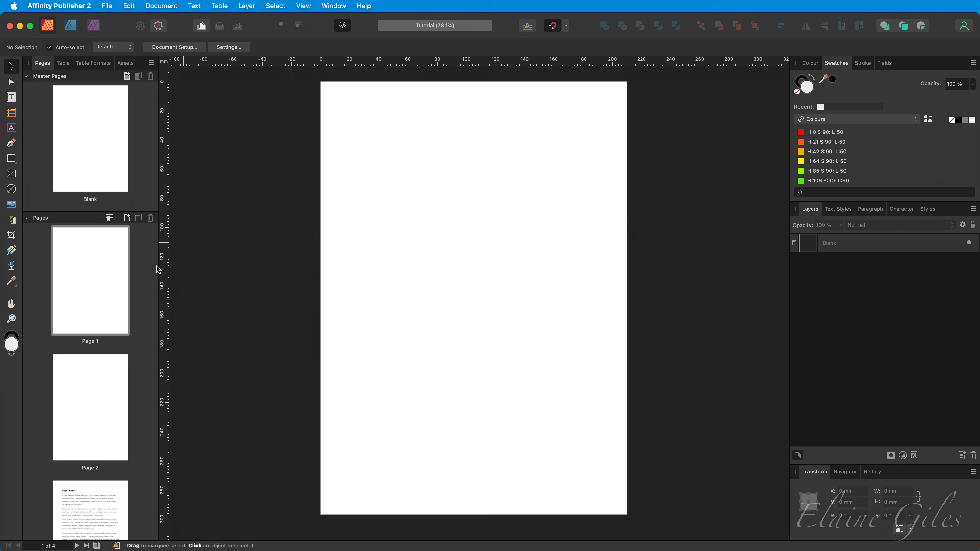
pyautogui.click(102, 301)
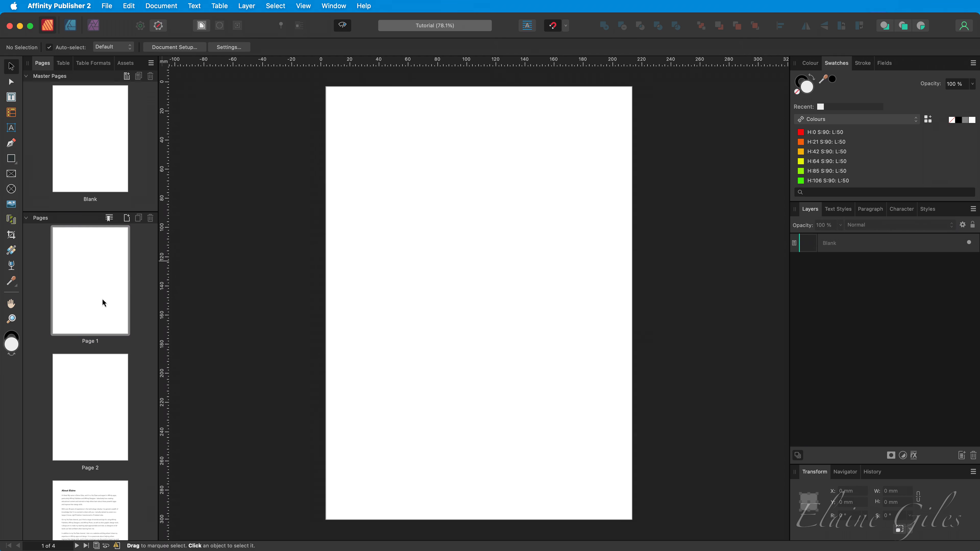
pyautogui.click(103, 406)
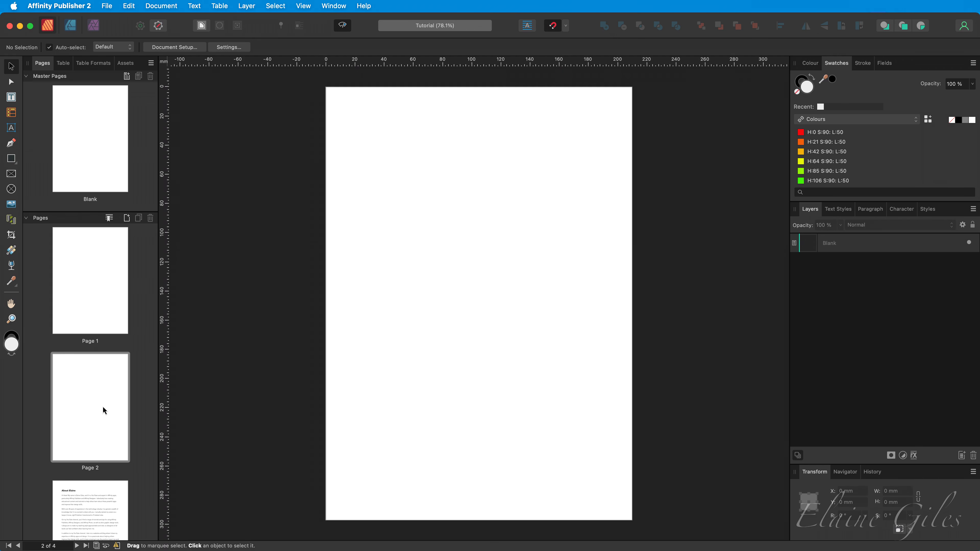
pyautogui.click(111, 498)
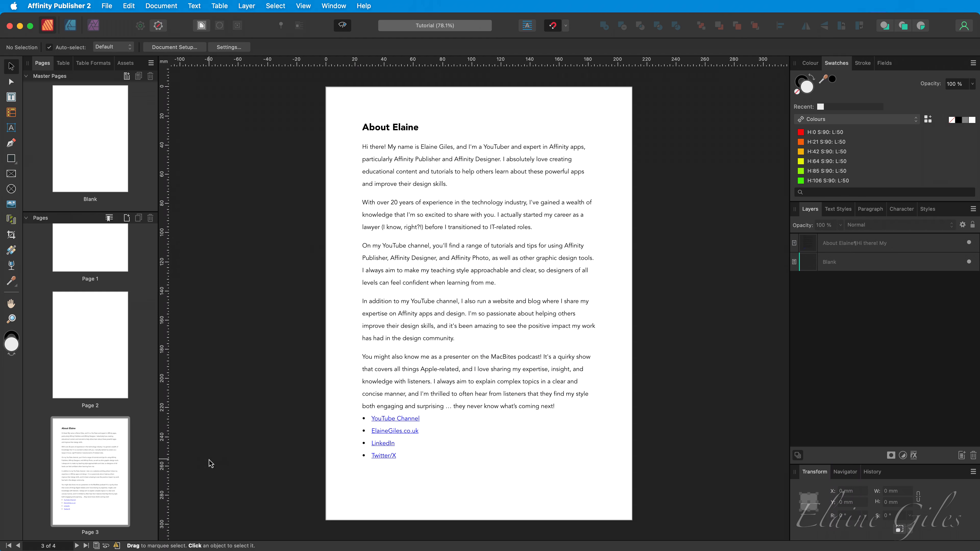
pyautogui.scroll(-4, 119, 452)
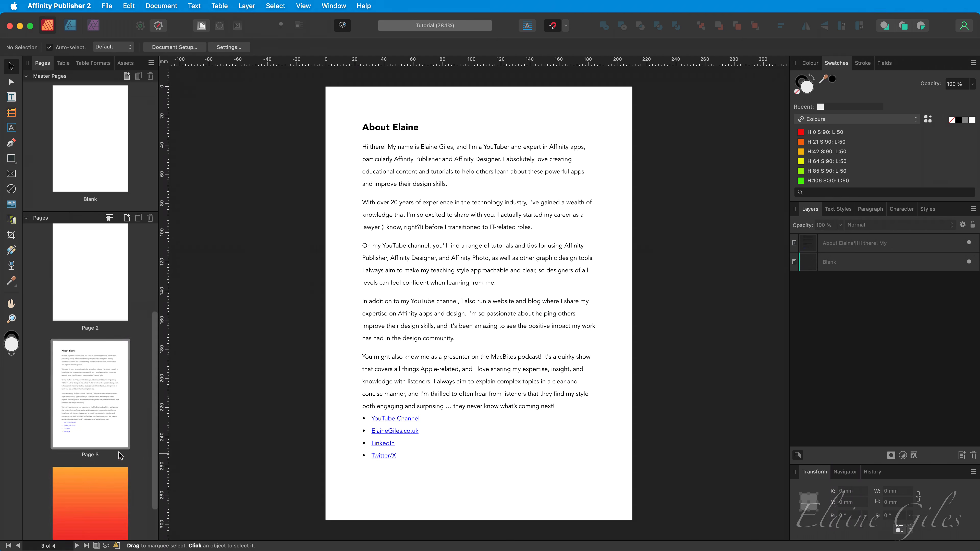
pyautogui.click(116, 453)
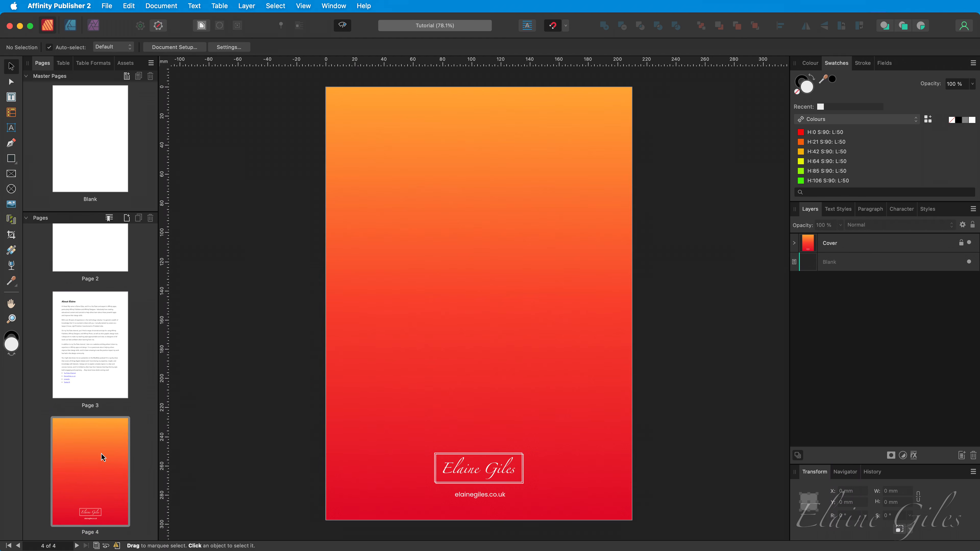
pyautogui.scroll(4, 101, 455)
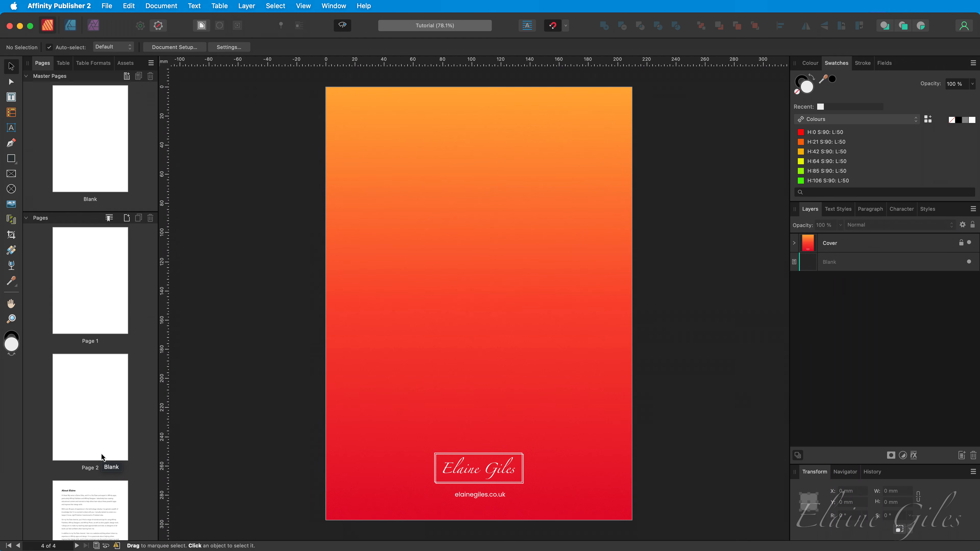
# Inspect the Blank and Branding master pages, including the Branding footer and the custom Title field that feeds it
pyautogui.doubleClick(95, 143)
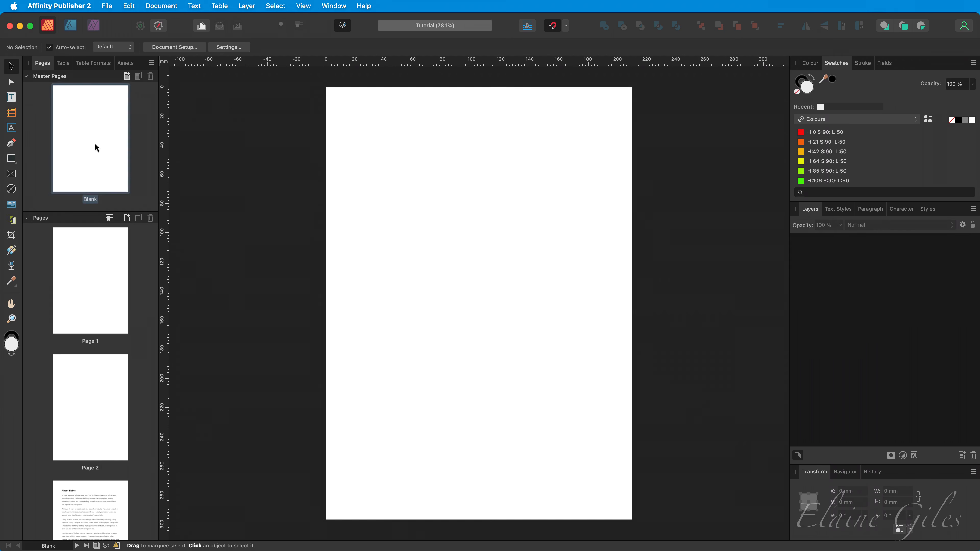
pyautogui.scroll(-5, 104, 132)
pyautogui.doubleClick(104, 131)
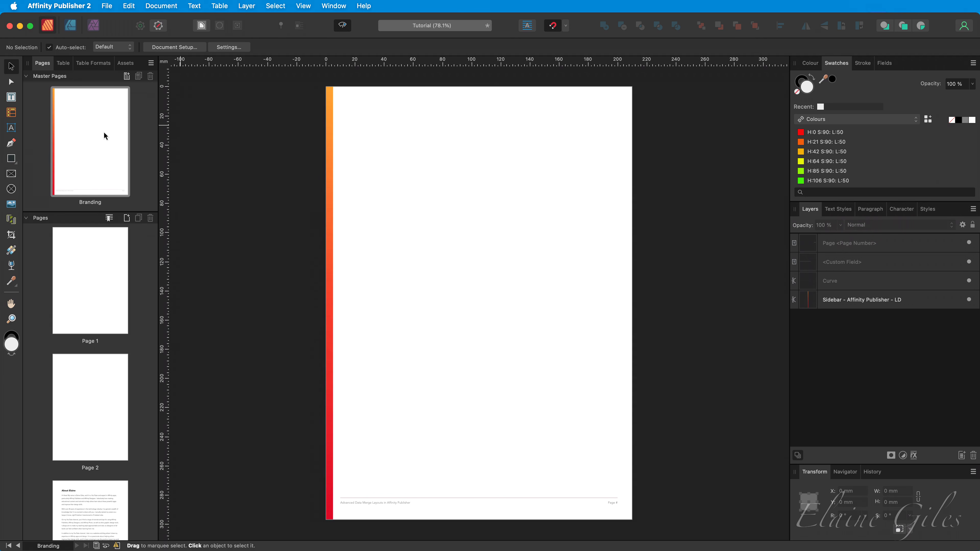
pyautogui.scroll(3, 379, 510)
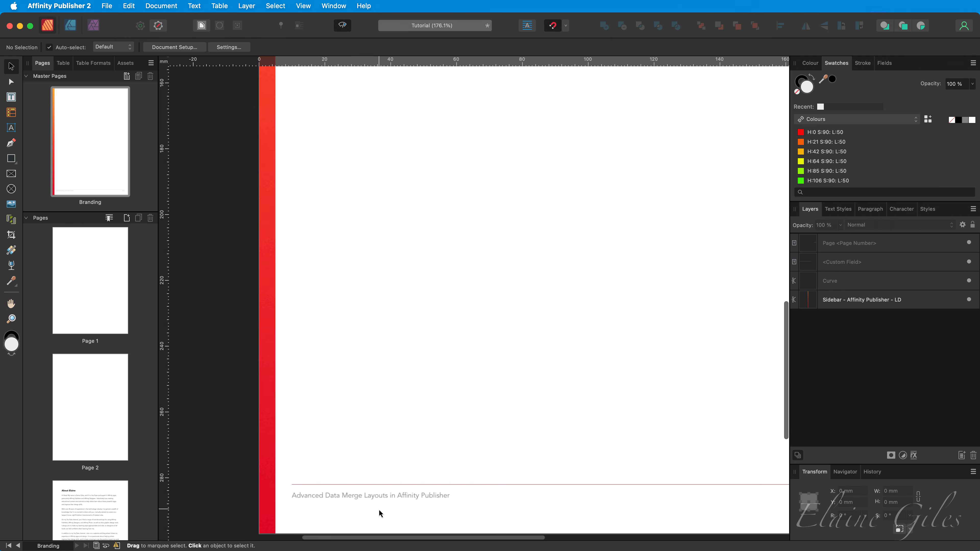
pyautogui.scroll(3, 379, 513)
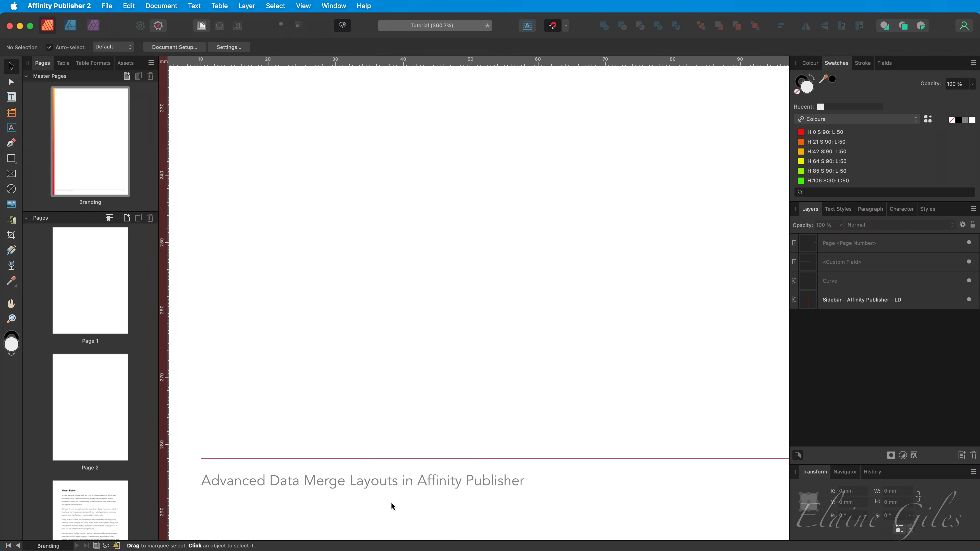
pyautogui.click(882, 66)
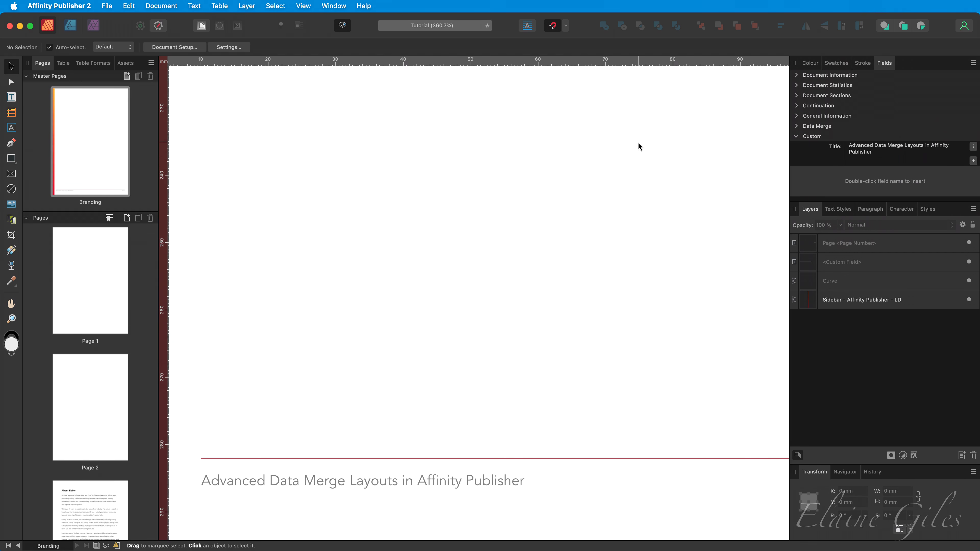
pyautogui.press('super+0')
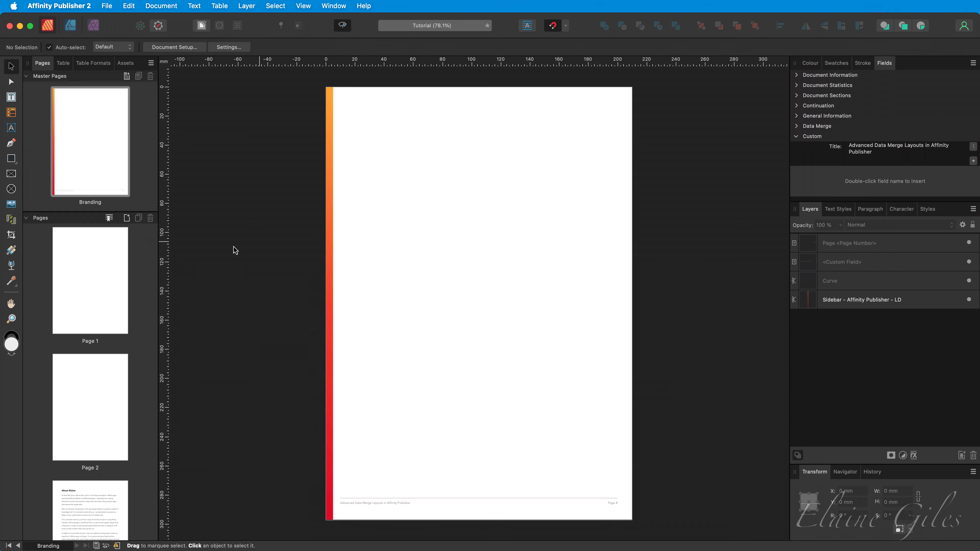
# Place 01 - Cover.pdf on page 1 at its default size
pyautogui.click(86, 255)
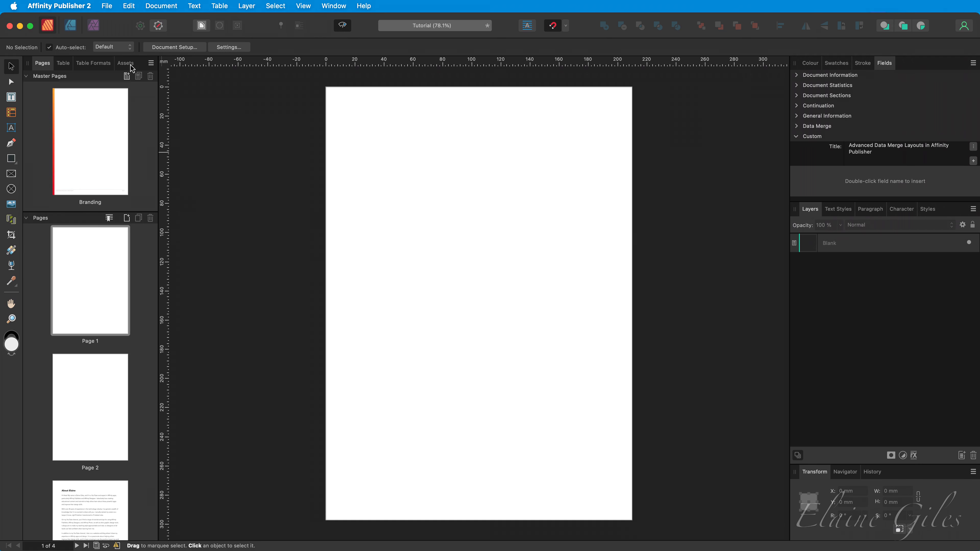
pyautogui.click(112, 6)
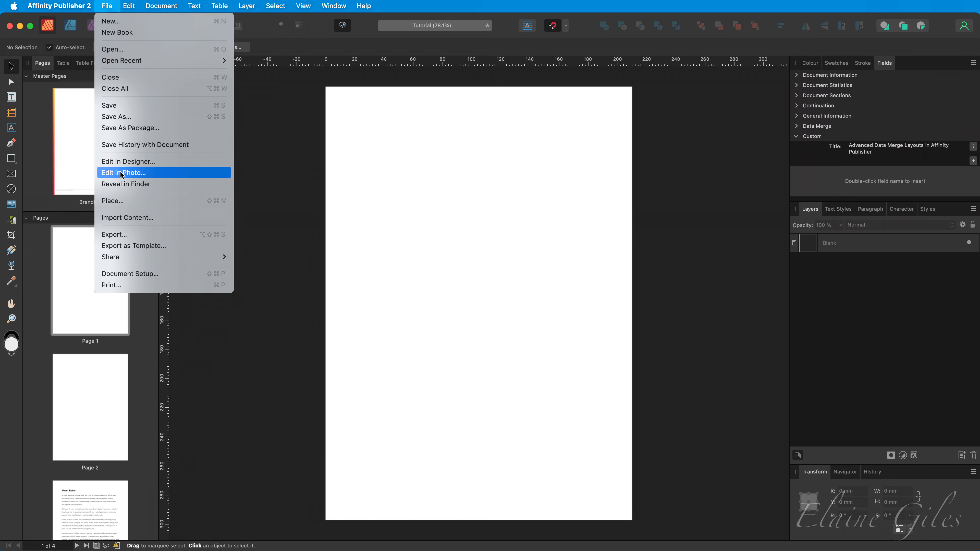
pyautogui.click(125, 196)
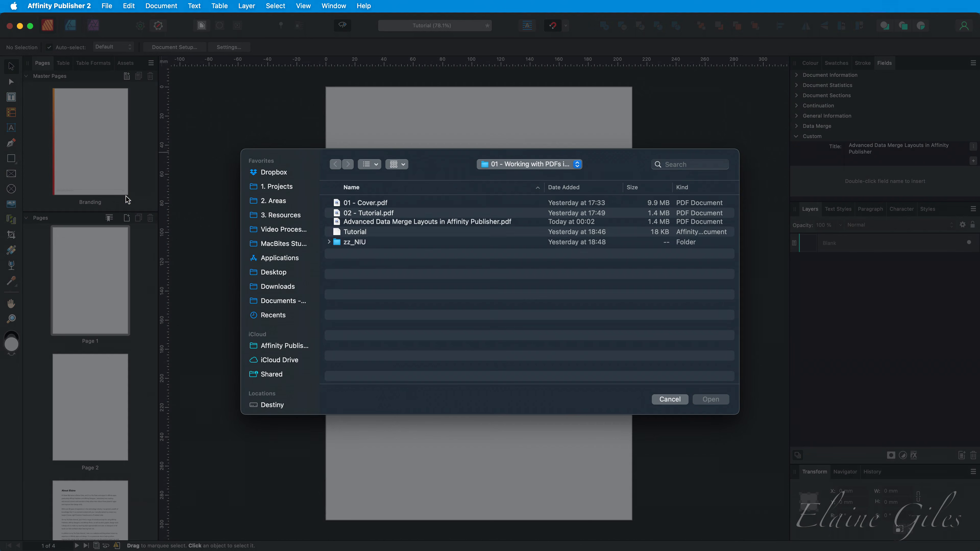
pyautogui.click(390, 213)
pyautogui.click(402, 207)
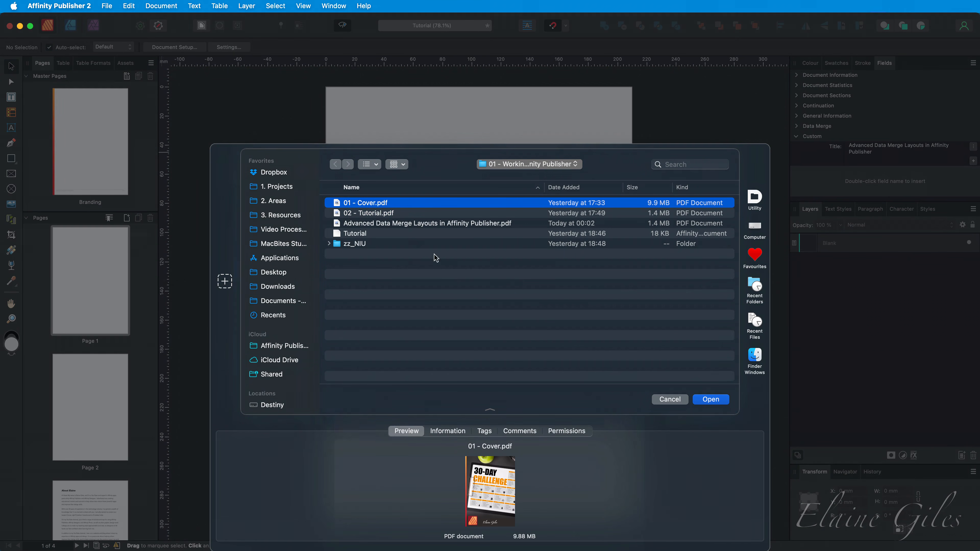
pyautogui.click(714, 401)
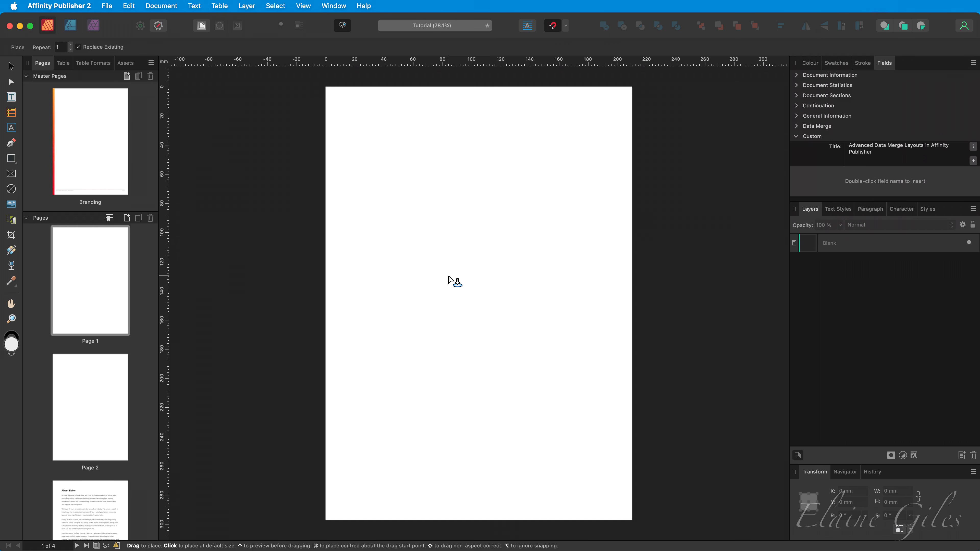
pyautogui.click(448, 276)
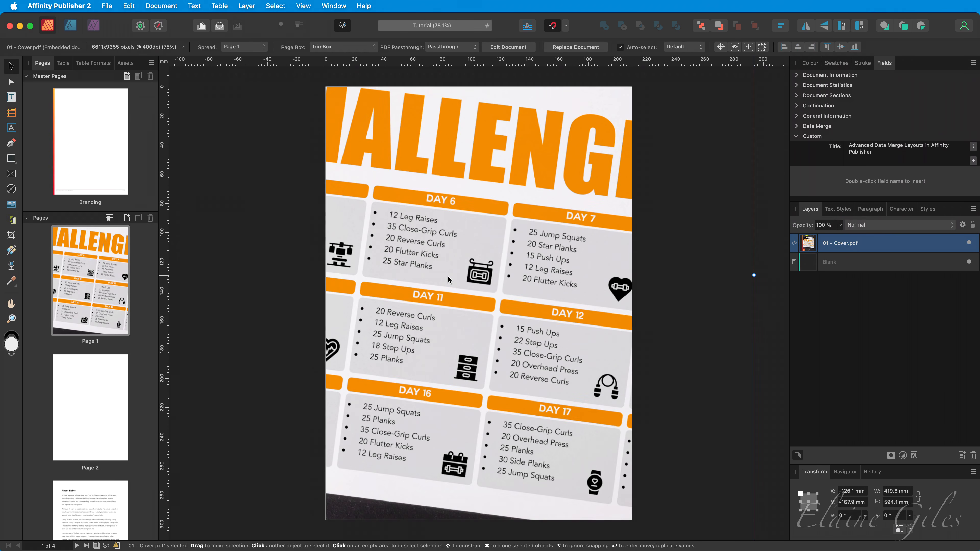
# Scale the placed cover down so it fits page 1 at about 209.9 × 297 mm
pyautogui.scroll(-5, 448, 276)
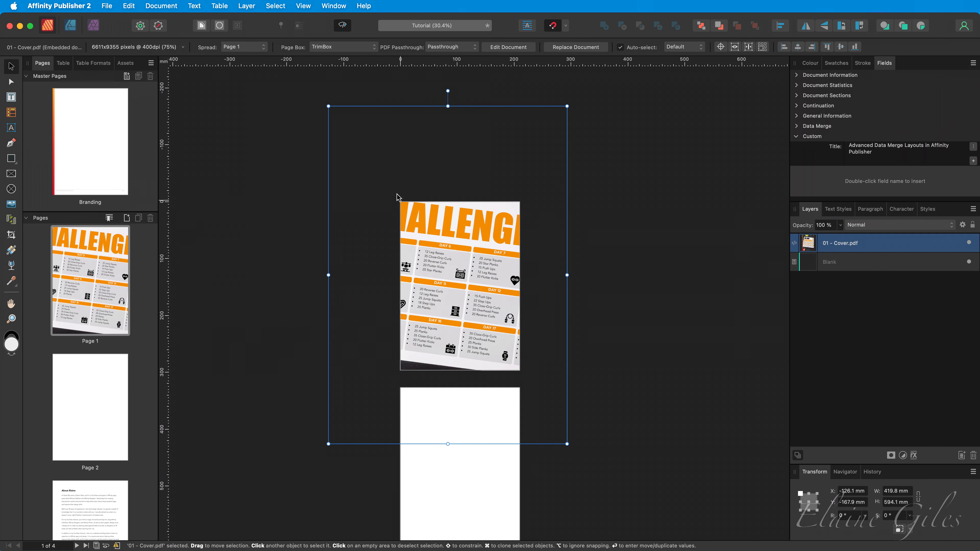
pyautogui.moveTo(327, 106); pyautogui.dragTo(386, 210)
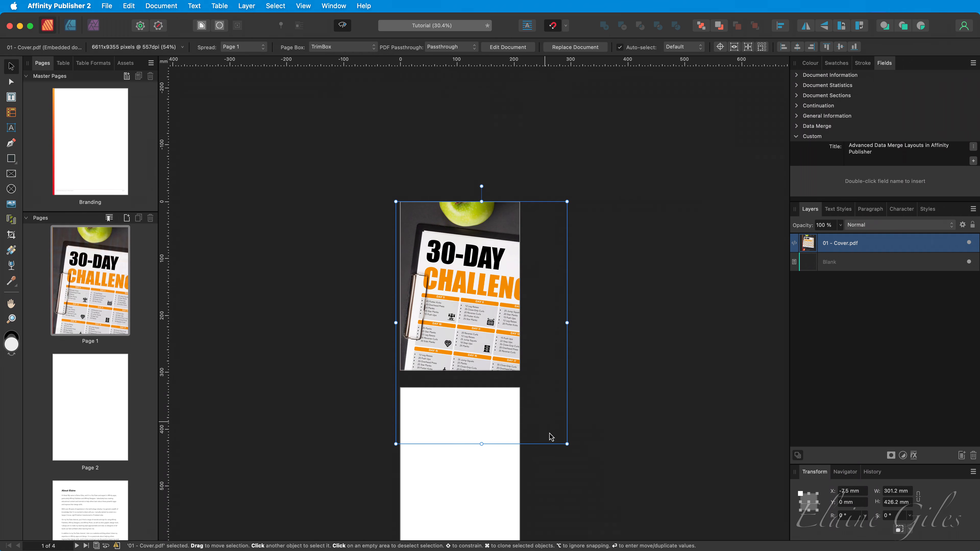
pyautogui.moveTo(567, 444); pyautogui.dragTo(520, 377)
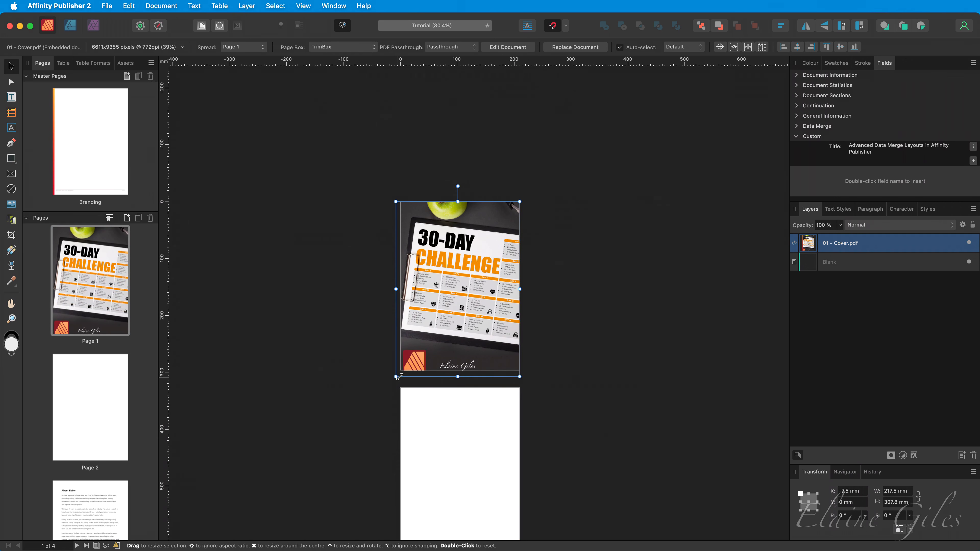
pyautogui.moveTo(398, 379); pyautogui.dragTo(404, 372)
pyautogui.press('super+0')
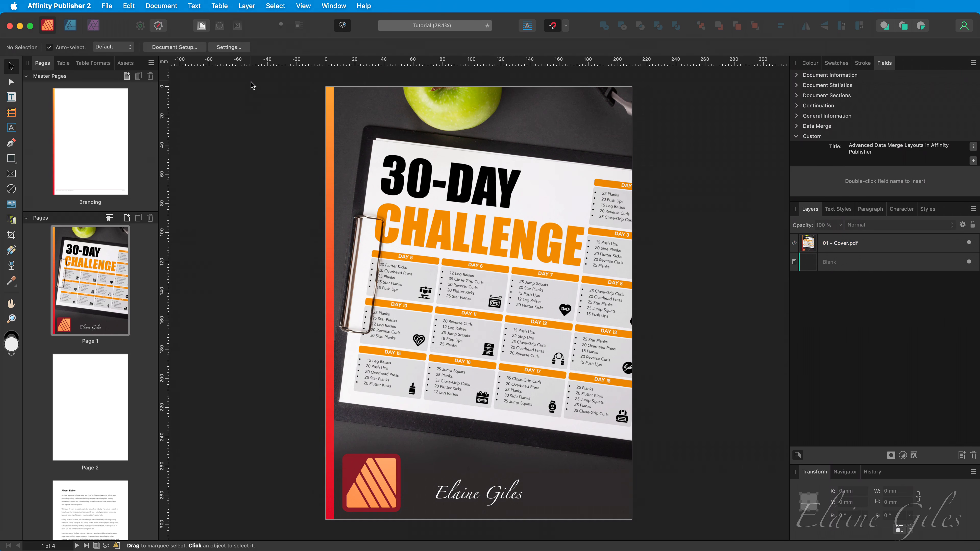
# Replace the directly placed cover on page 1 with an empty full-page picture frame of 210 × 297 mm, and turn off preview mode
pyautogui.click(351, 101)
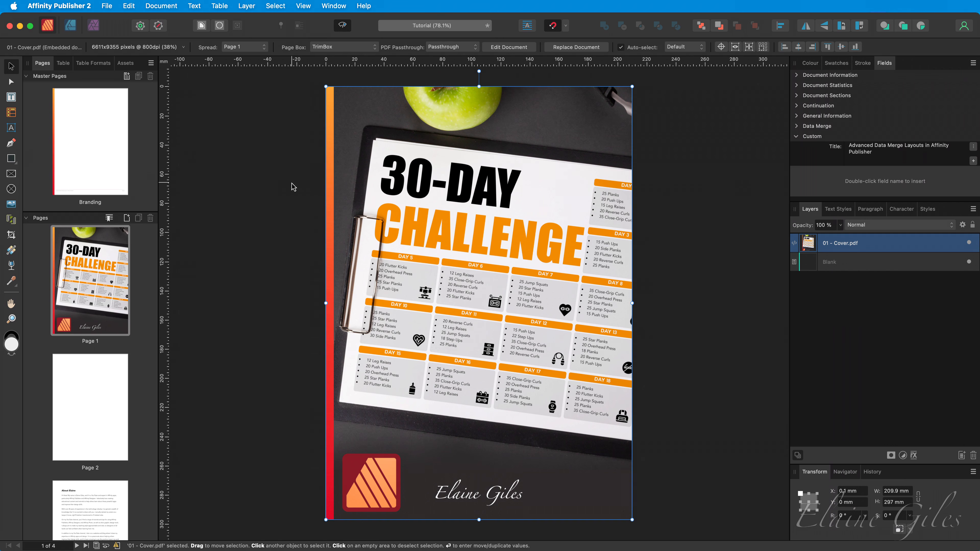
pyautogui.press('Delete')
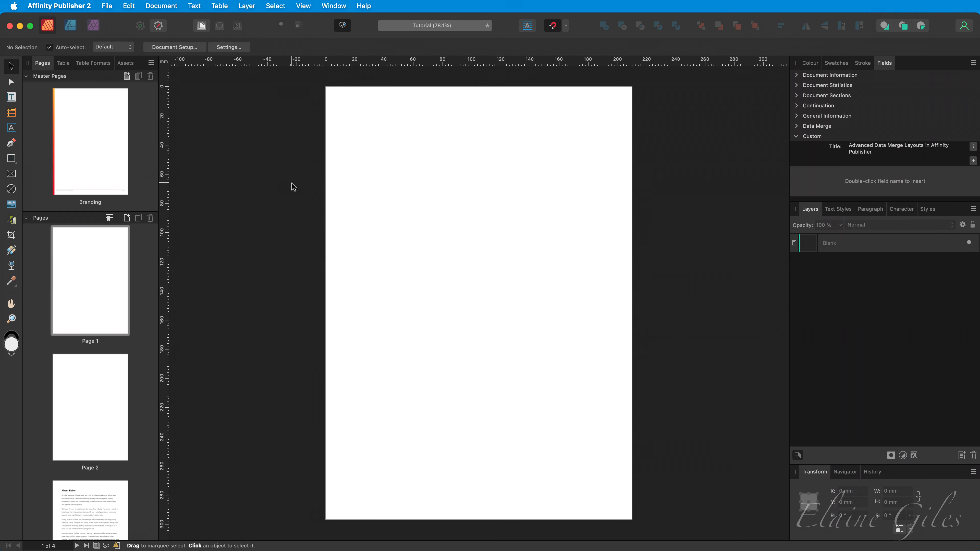
pyautogui.click(12, 176)
pyautogui.moveTo(327, 87); pyautogui.dragTo(631, 519)
pyautogui.click(344, 26)
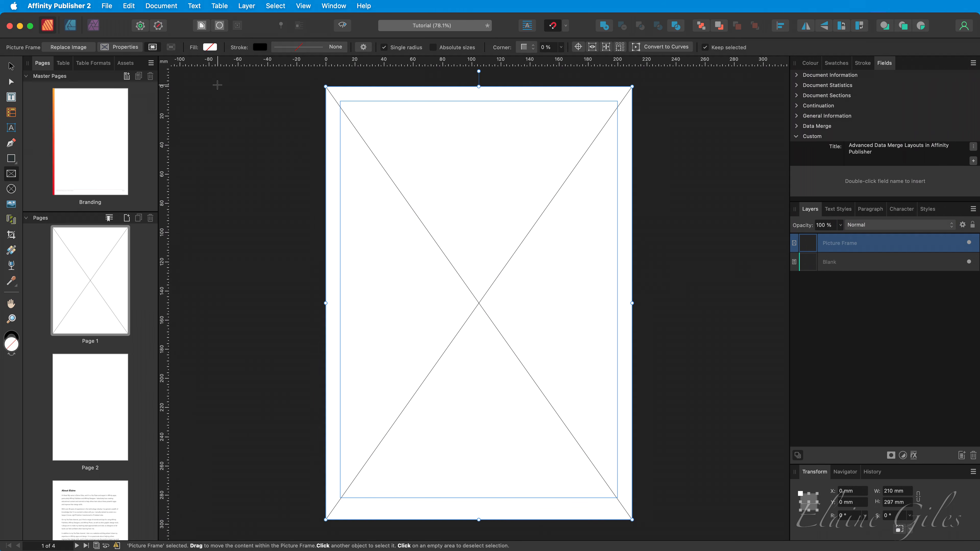
# Place 01 - Cover.pdf into the picture frame on page 1
pyautogui.click(107, 7)
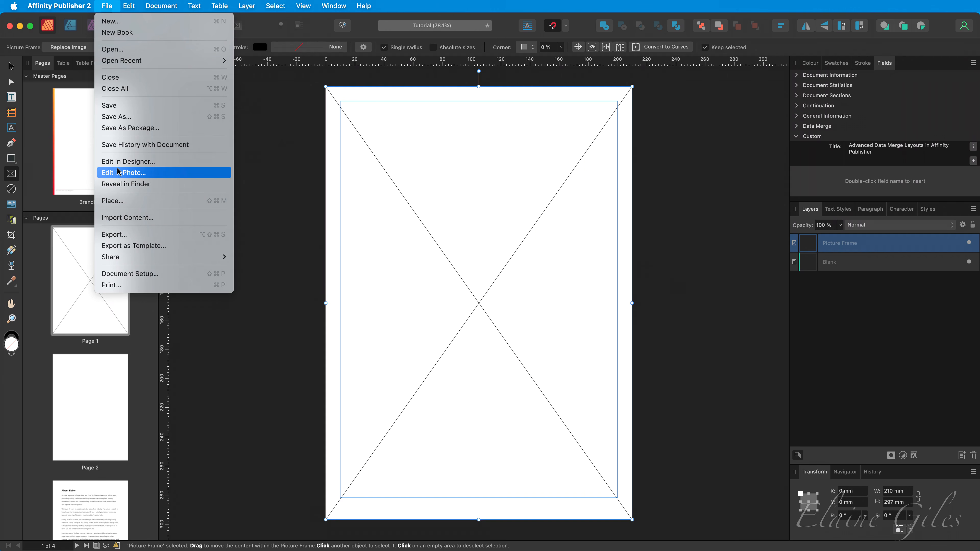
pyautogui.click(117, 201)
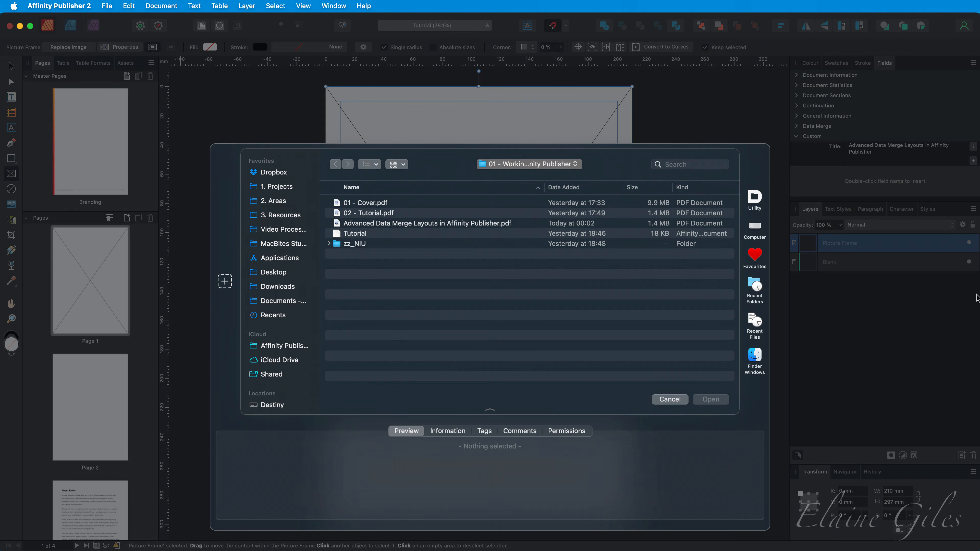
pyautogui.click(365, 203)
pyautogui.click(712, 401)
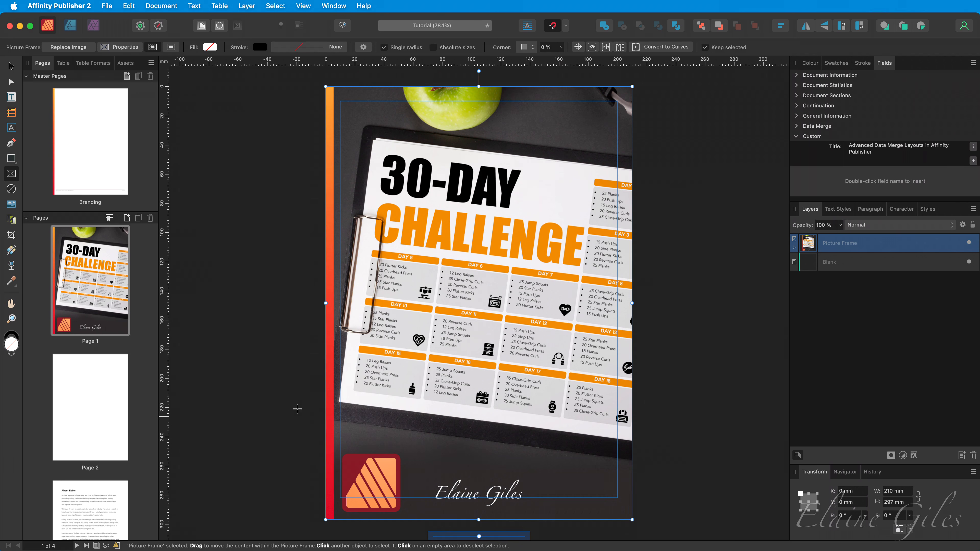
# Draw a 210 × 297 mm picture frame on page 2 and place 02 - Tutorial.pdf directly into it
pyautogui.click(88, 391)
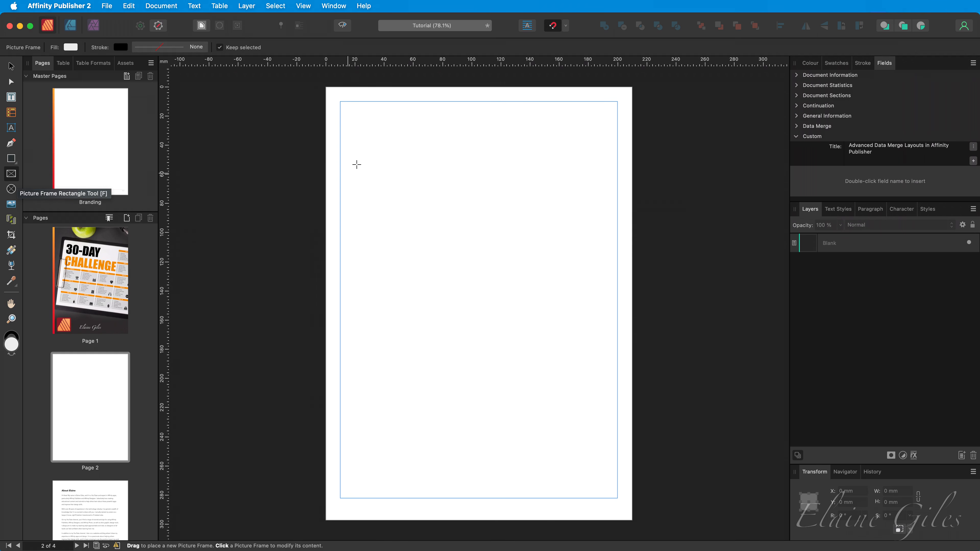
pyautogui.moveTo(327, 88); pyautogui.dragTo(632, 520)
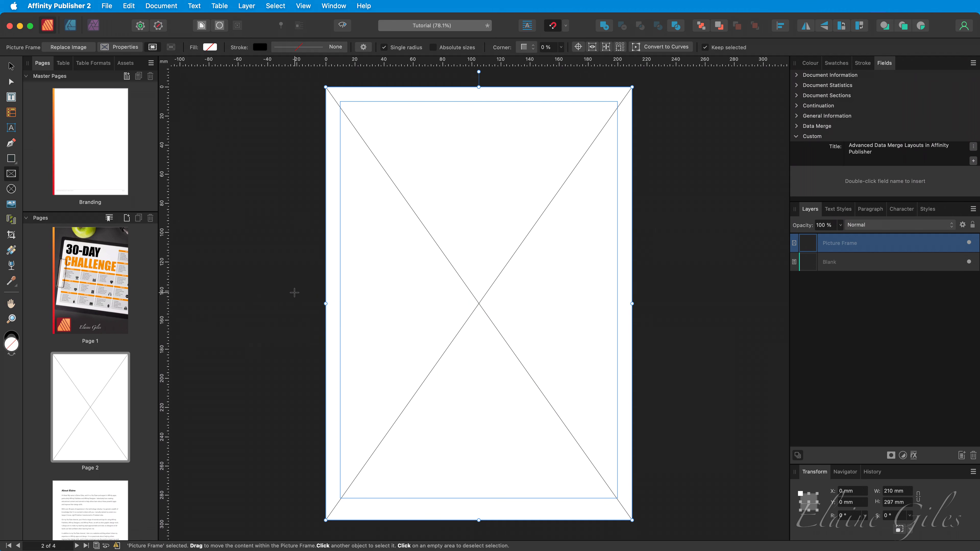
pyautogui.click(114, 4)
pyautogui.click(139, 206)
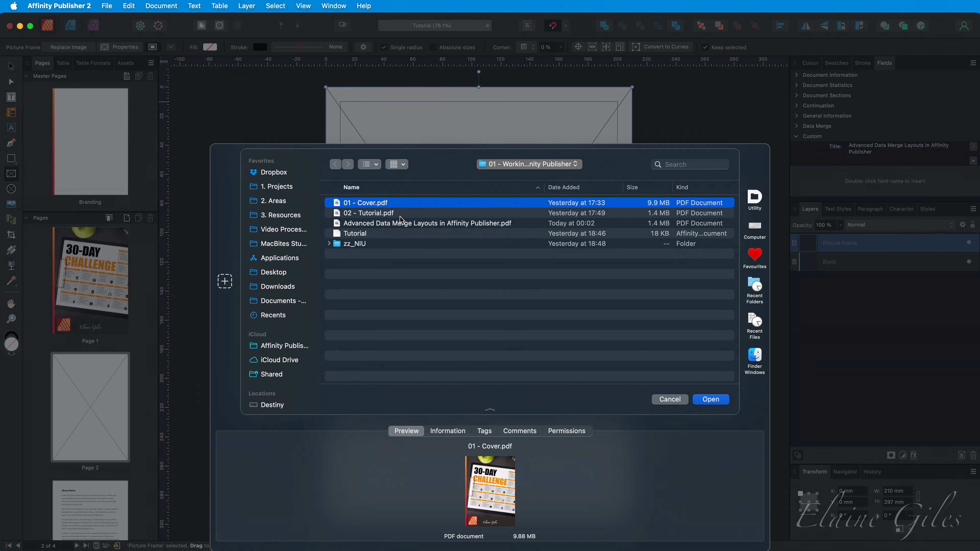
pyautogui.click(400, 216)
pyautogui.click(712, 400)
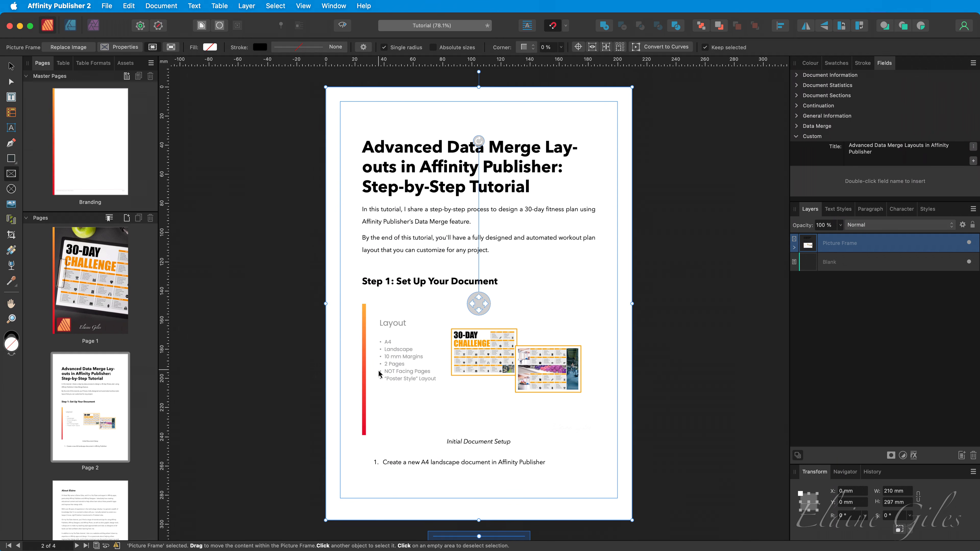
# Replace the filled frame on page 2 with an empty 210 × 297 mm picture frame and leave it deselected
pyautogui.press('Delete')
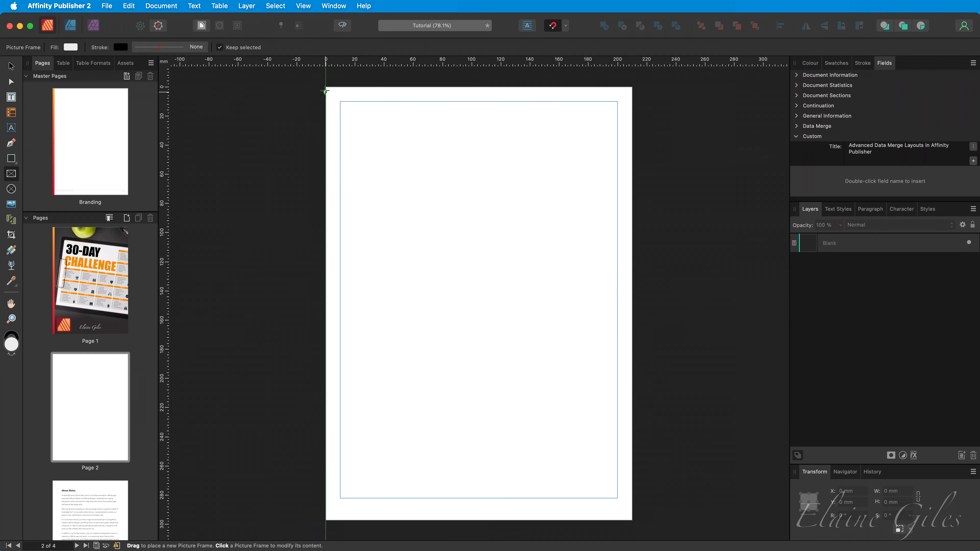
pyautogui.moveTo(326, 88); pyautogui.dragTo(632, 520)
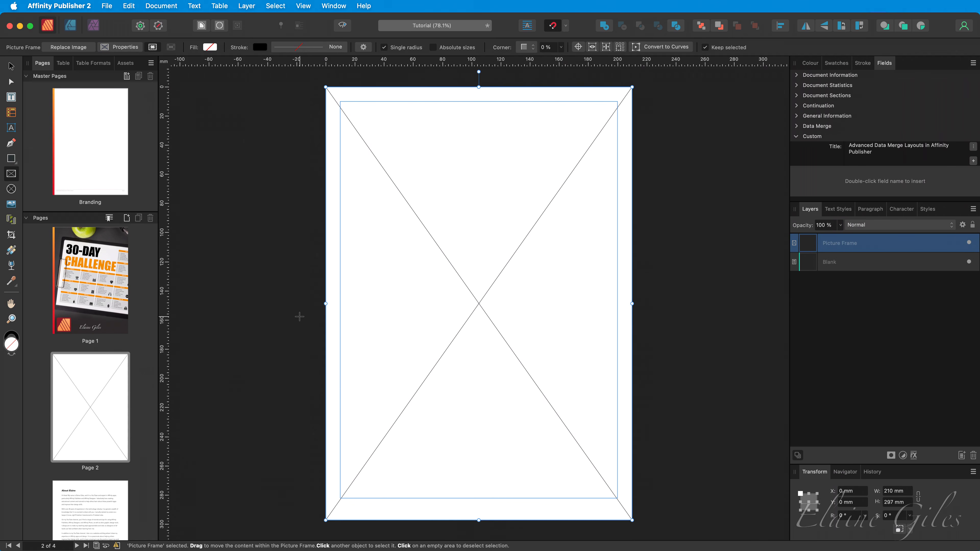
pyautogui.click(300, 317)
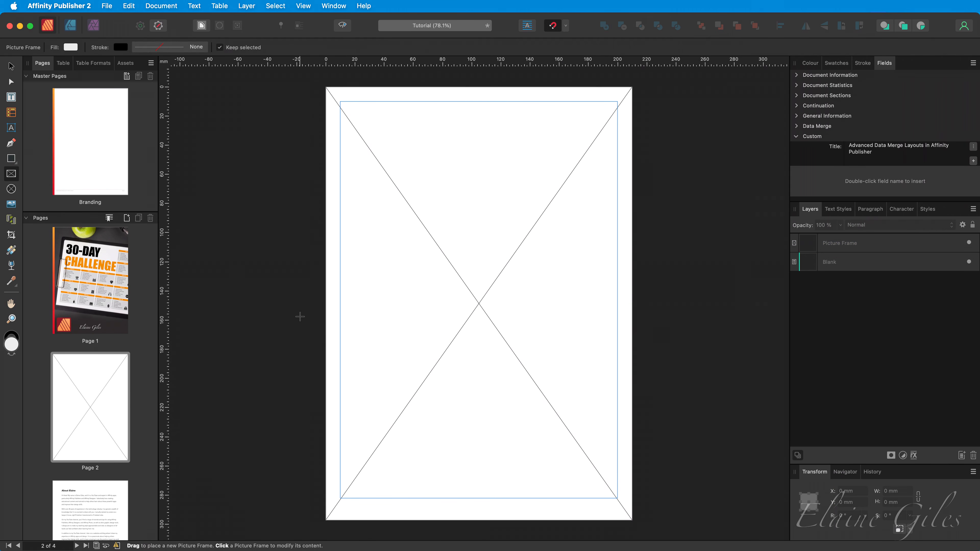
pyautogui.press('v')
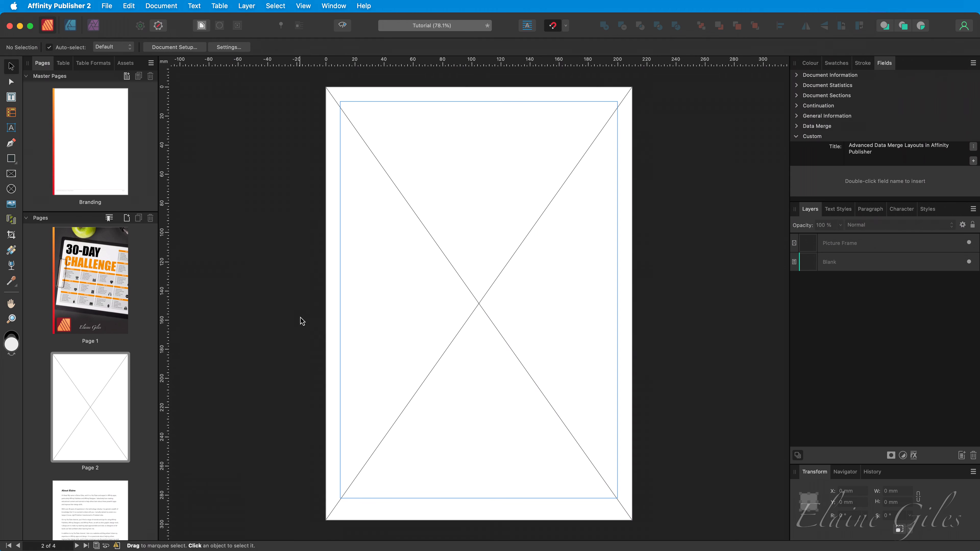
# Load 02 - Tutorial.pdf for placing with no frame selected
pyautogui.click(108, 6)
pyautogui.click(122, 201)
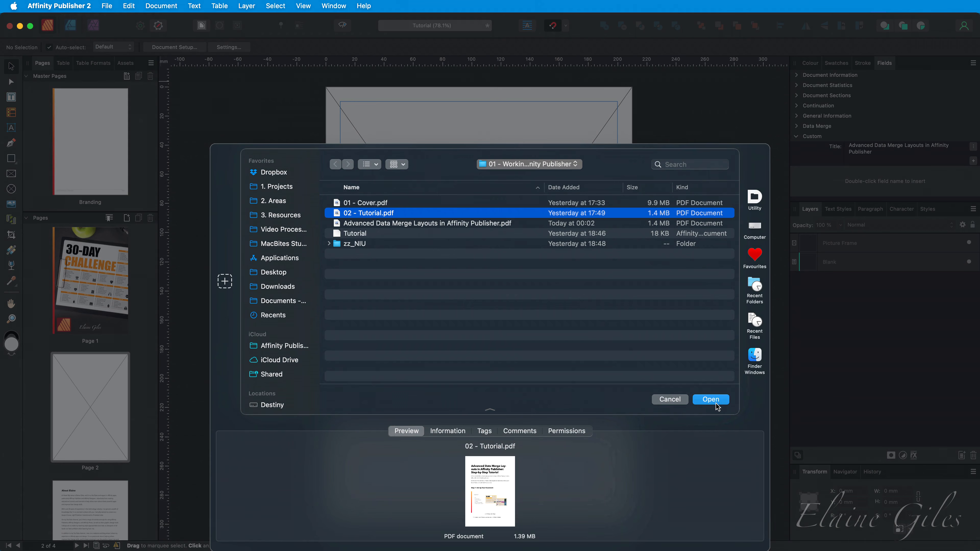
pyautogui.click(714, 402)
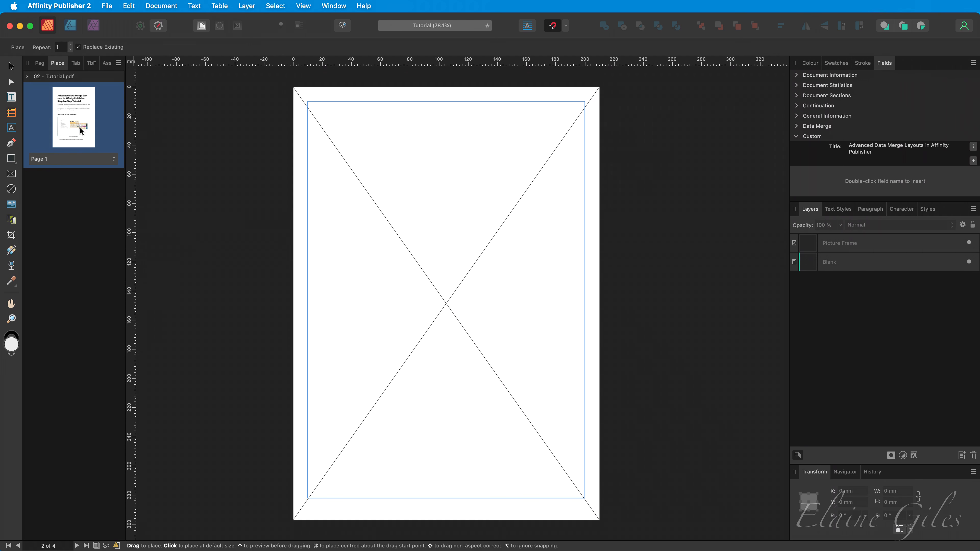
# Try placing Page 6 of the tutorial PDF in page 2's frame, undo it, and set the source page back to Page 1
pyautogui.click(114, 161)
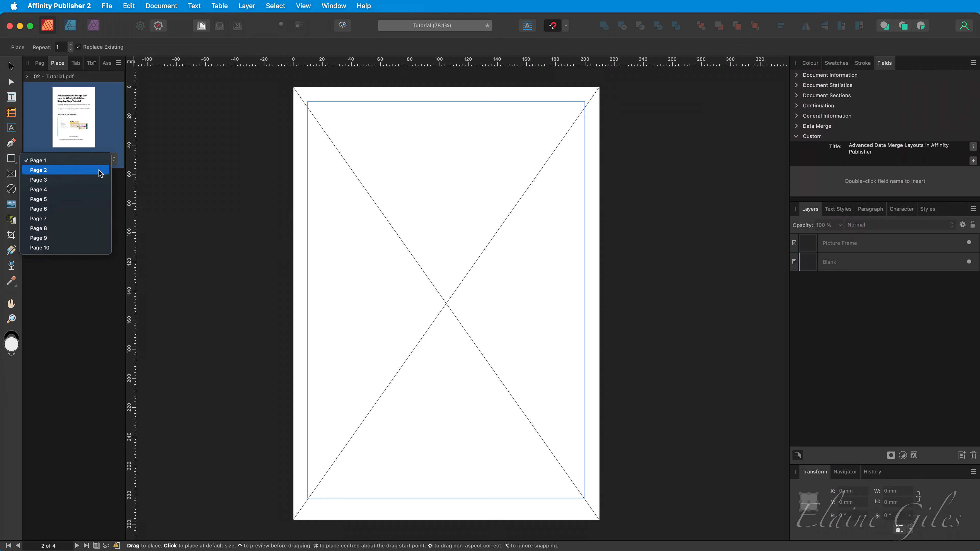
pyautogui.click(90, 212)
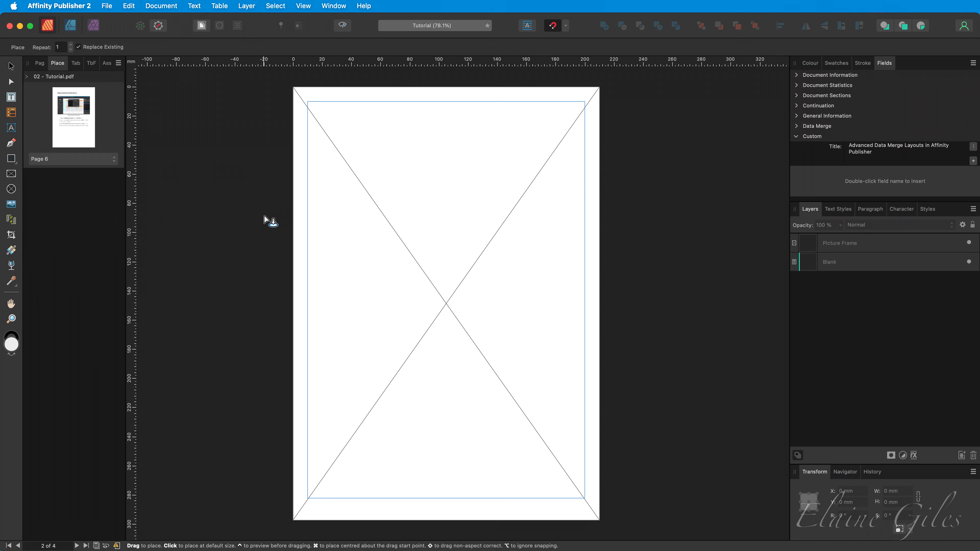
pyautogui.click(326, 220)
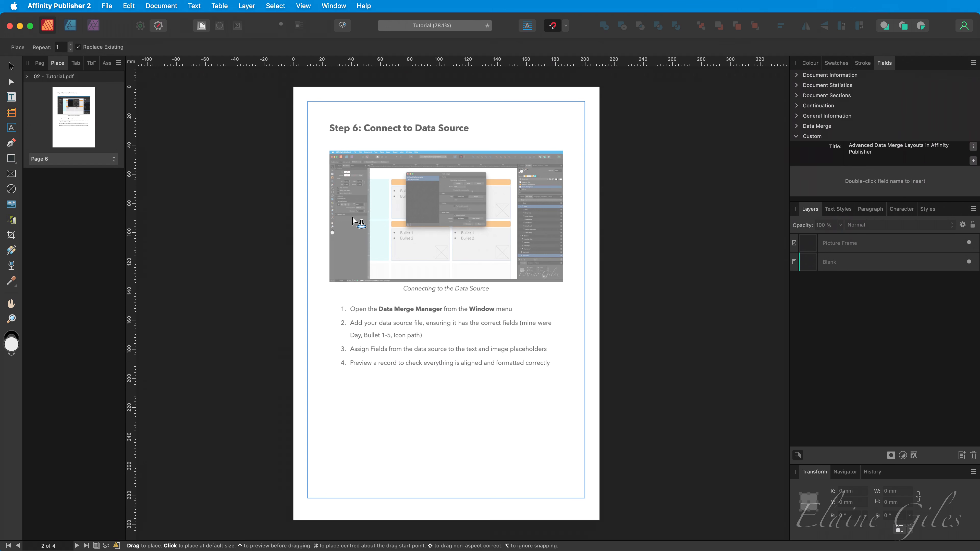
pyautogui.press('super+z')
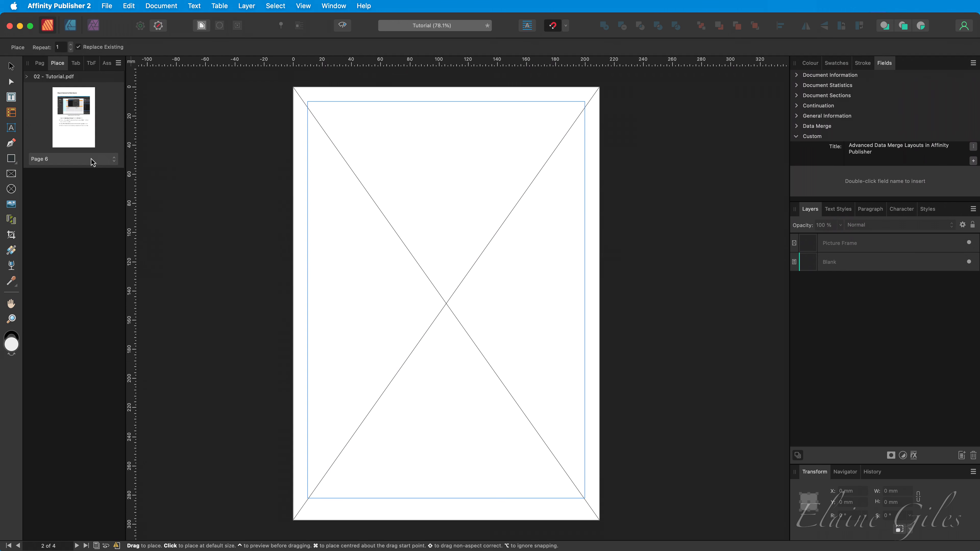
pyautogui.click(44, 158)
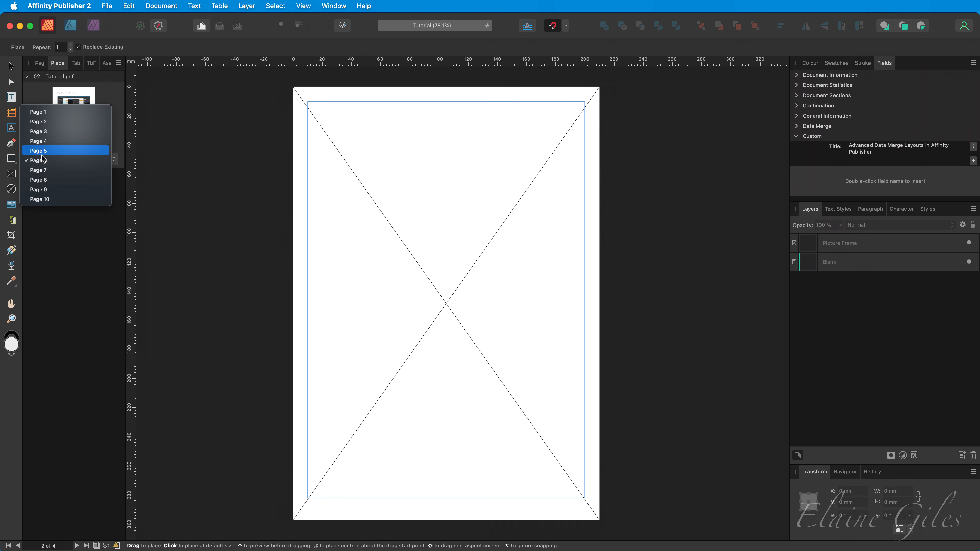
pyautogui.click(47, 114)
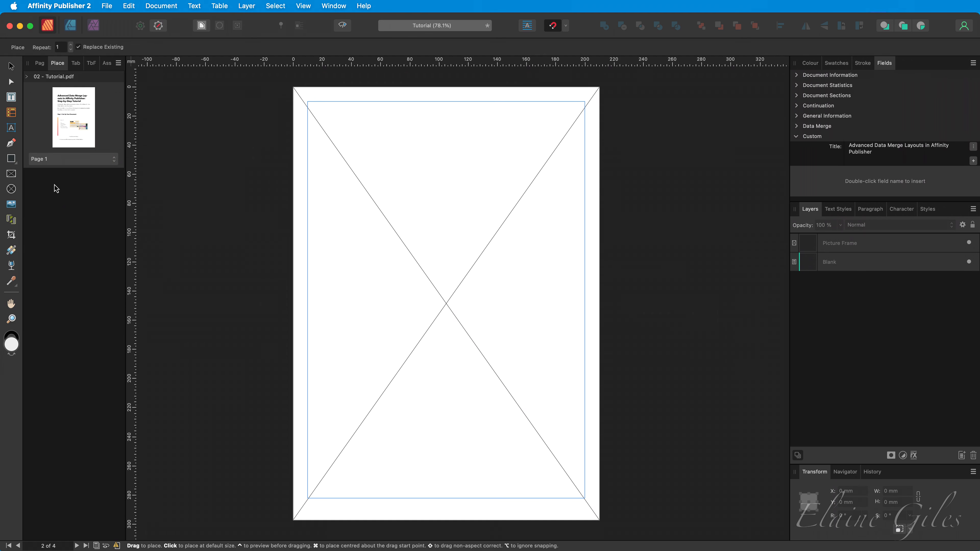
# Expand 02 - Tutorial.pdf into its individual pages and look through them
pyautogui.click(26, 78)
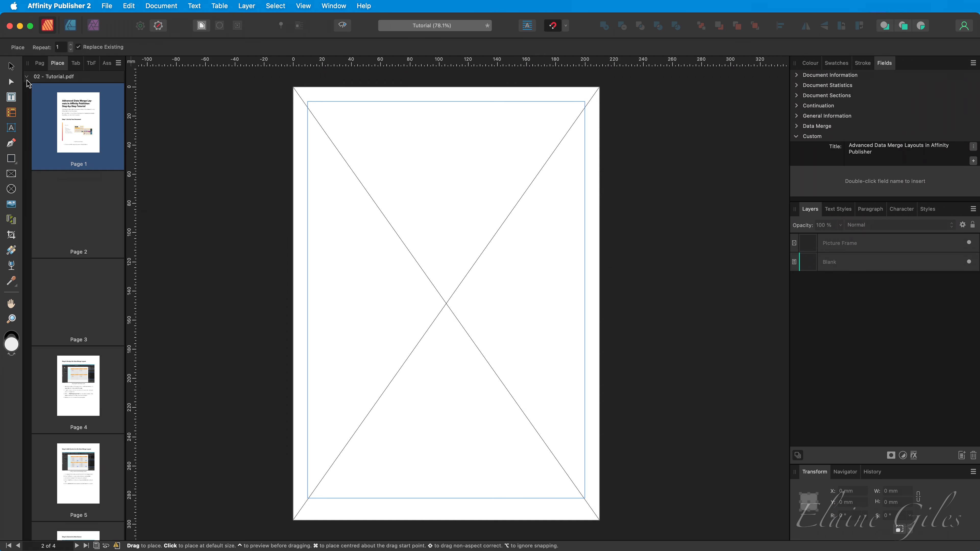
pyautogui.scroll(-6, 84, 279)
pyautogui.scroll(5, 84, 279)
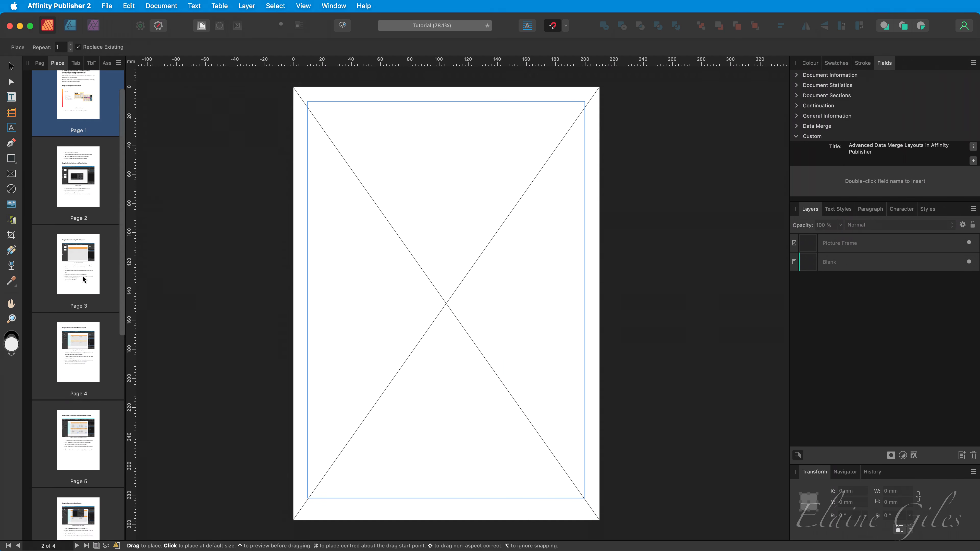
pyautogui.scroll(1, 83, 279)
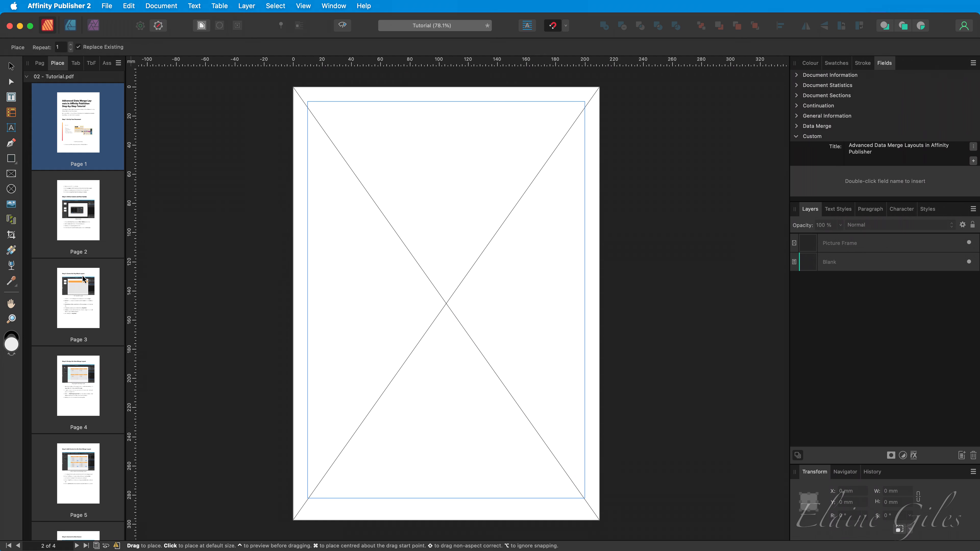
# Try selecting PDF pages 1 to 4 as a range and pages 1, 3 and 5 individually, ending with only page 1 selected
pyautogui.keyDown('shift'); pyautogui.click(85, 400); pyautogui.keyUp('shift')
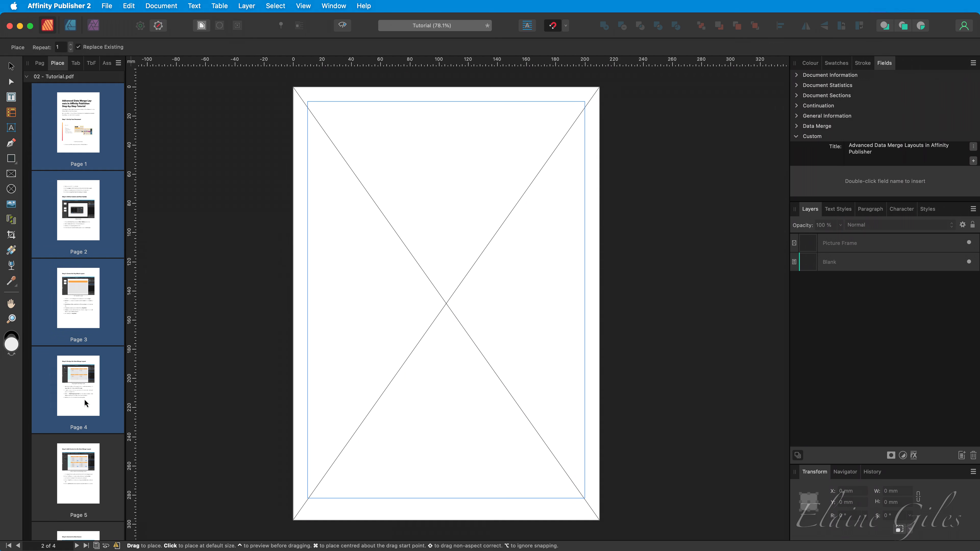
pyautogui.click(100, 104)
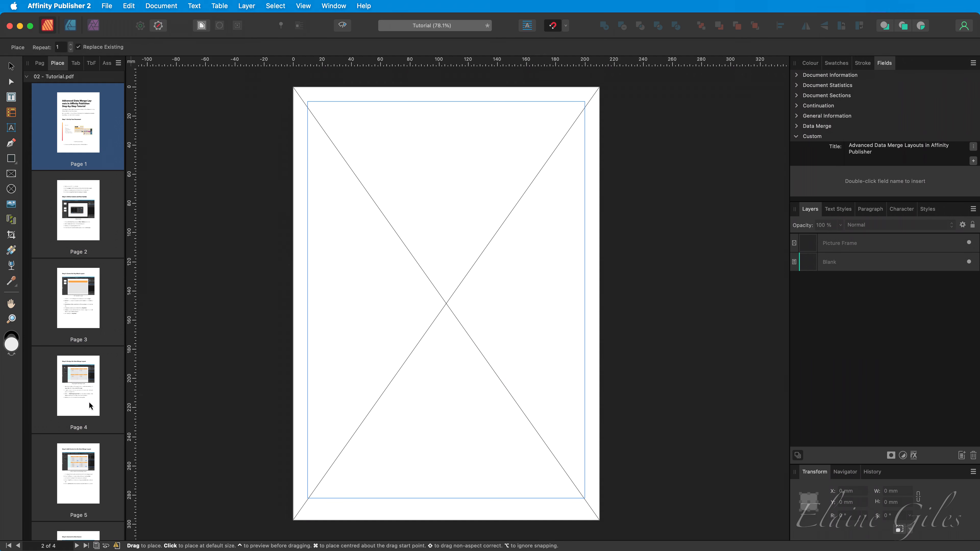
pyautogui.keyDown('super'); pyautogui.click(85, 291); pyautogui.keyUp('super')
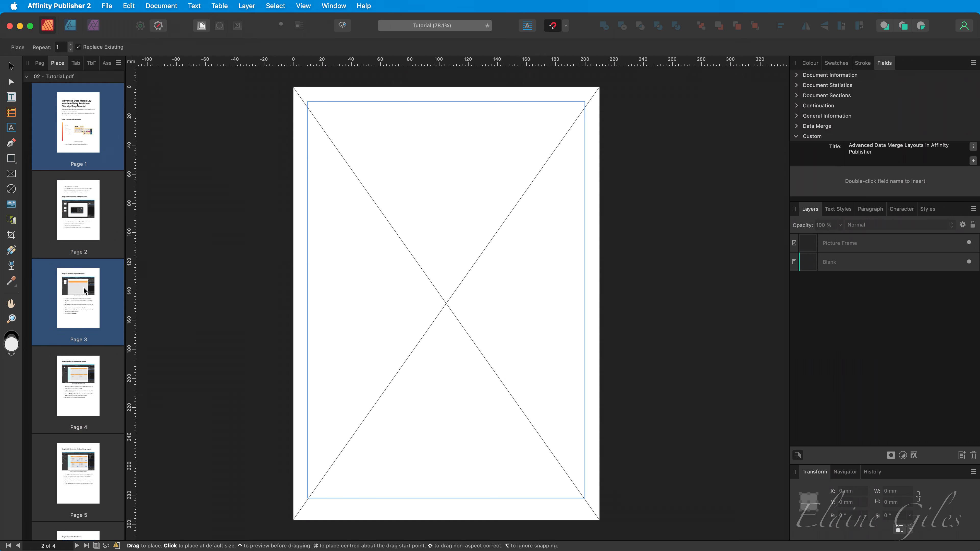
pyautogui.keyDown('super'); pyautogui.click(92, 467); pyautogui.keyUp('super')
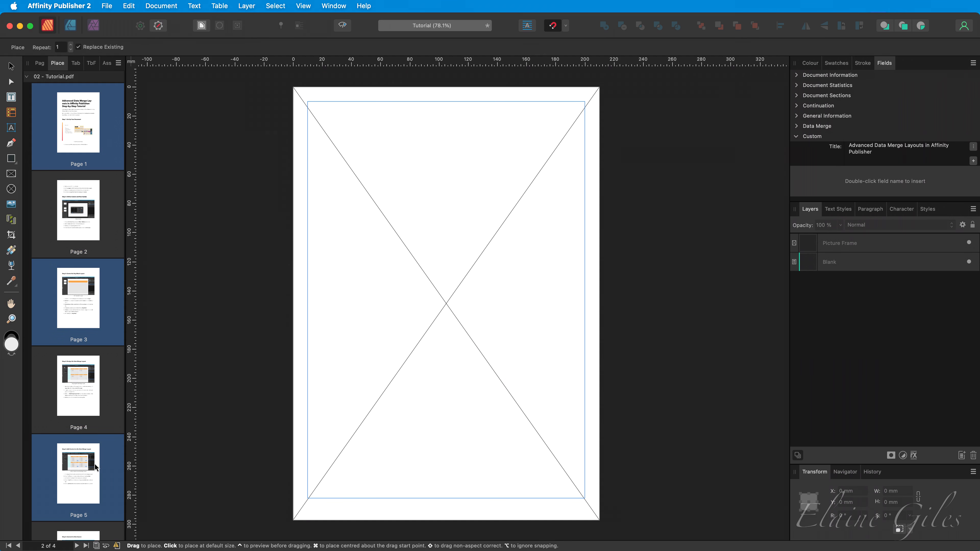
pyautogui.click(88, 244)
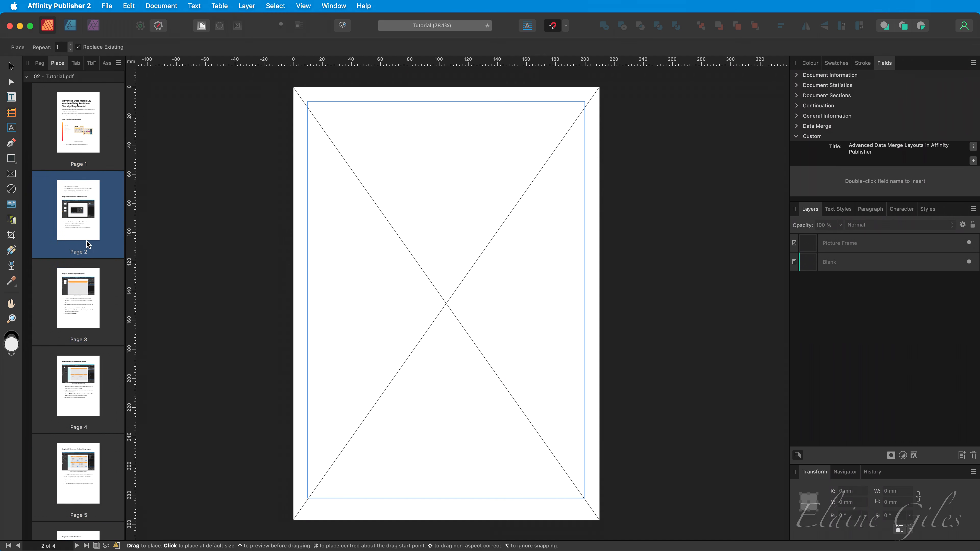
pyautogui.click(77, 147)
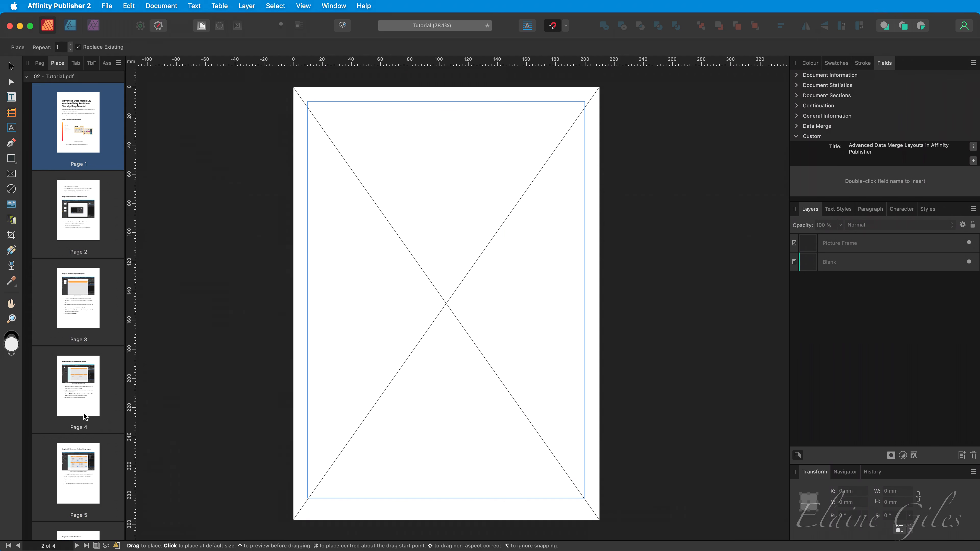
# Select PDF pages 1 to 10 and place them into the document's picture frames, beginning with page 2's frame
pyautogui.scroll(-10, 84, 416)
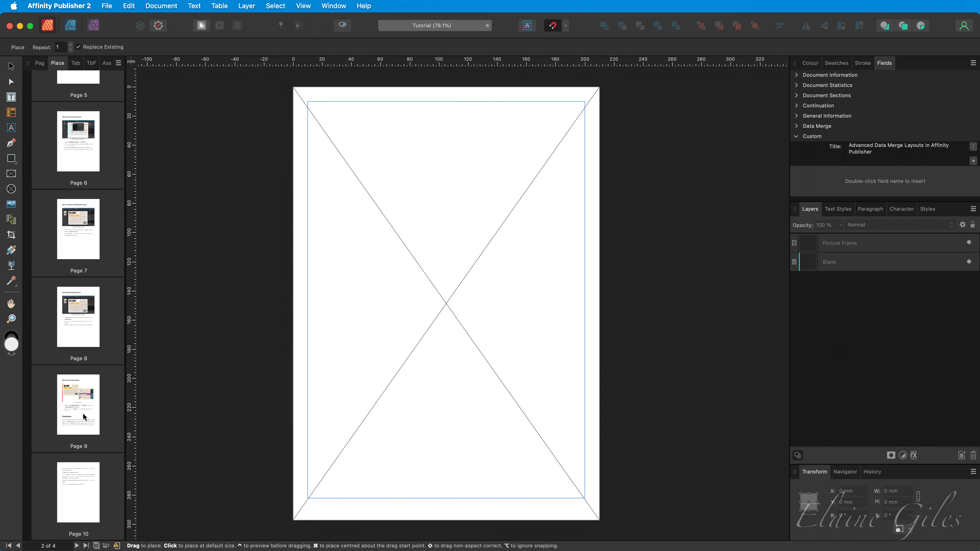
pyautogui.keyDown('shift'); pyautogui.click(88, 501); pyautogui.keyUp('shift')
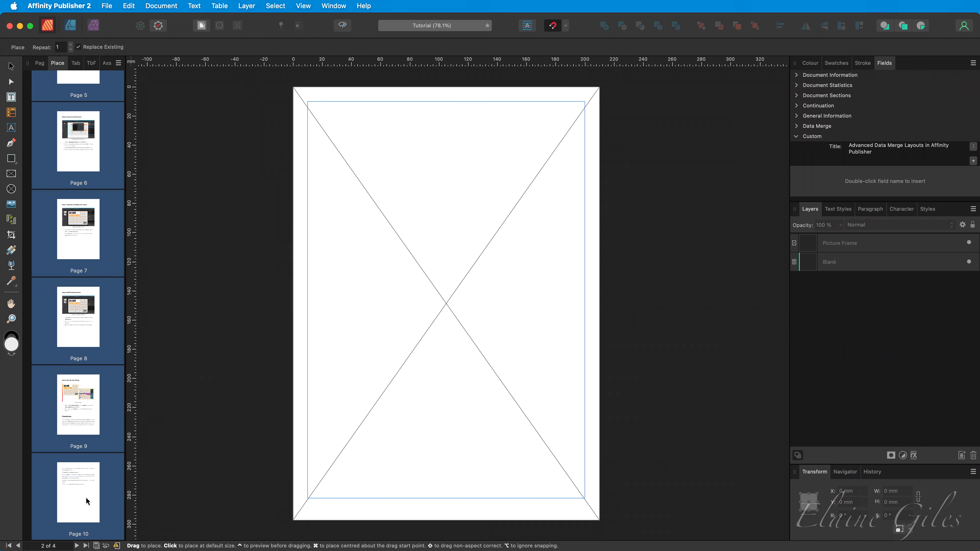
pyautogui.moveTo(88, 501); pyautogui.dragTo(373, 264)
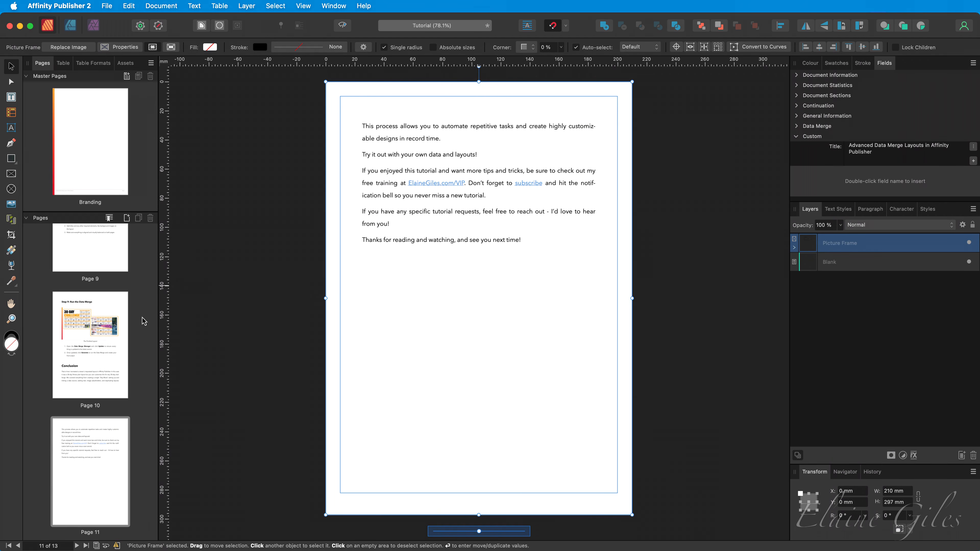
# Look through the document's pages to the end, and view pages 2 and 3 to check the placed tutorial content
pyautogui.scroll(-1, 141, 333)
pyautogui.scroll(-10, 141, 333)
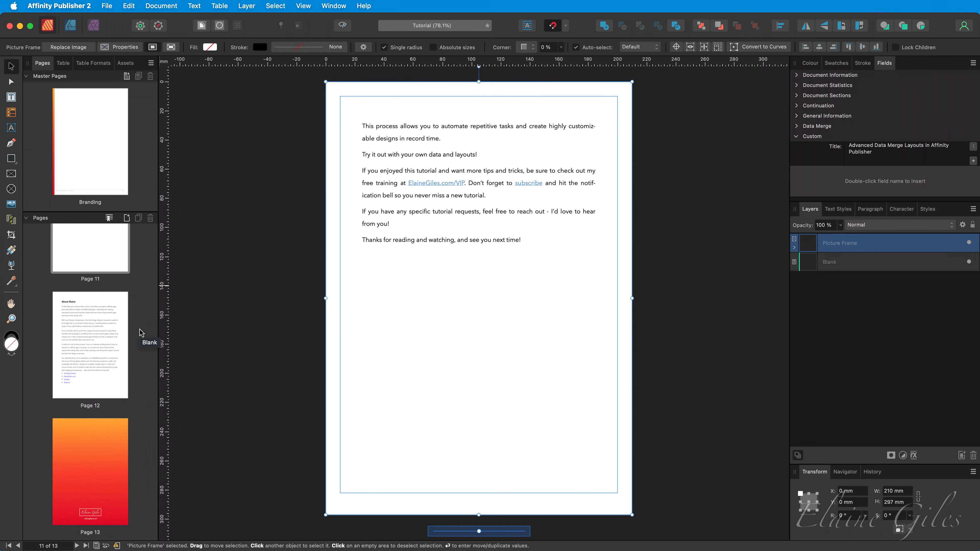
pyautogui.scroll(15, 141, 333)
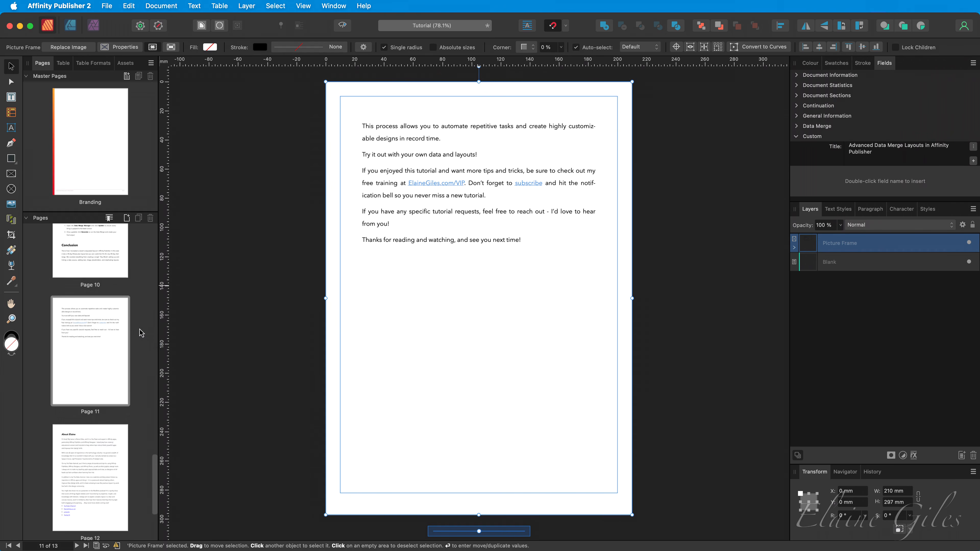
pyautogui.scroll(5, 141, 333)
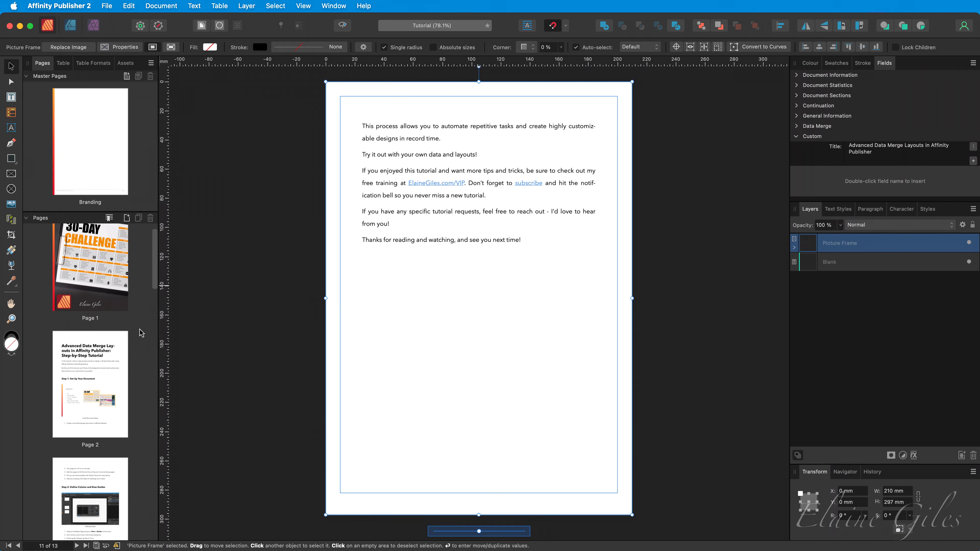
pyautogui.click(109, 351)
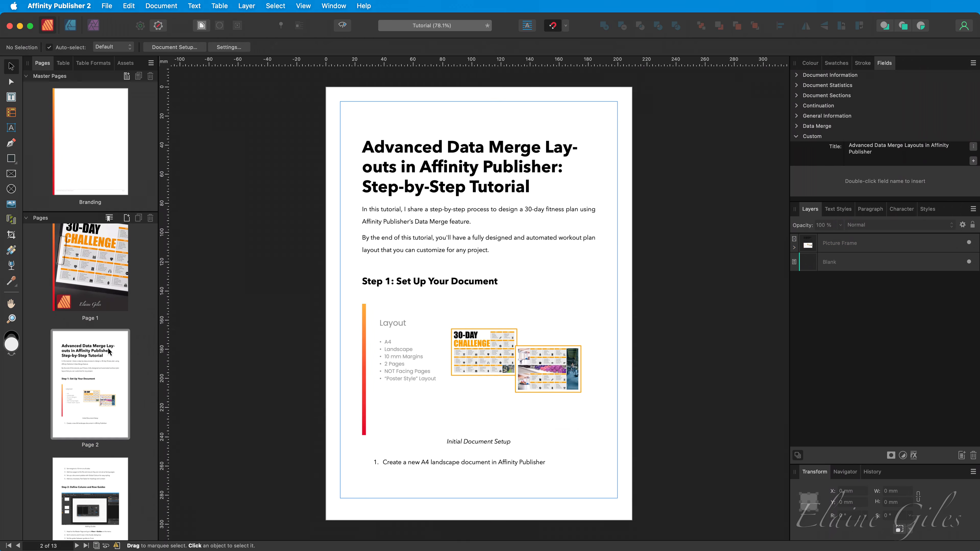
pyautogui.click(108, 502)
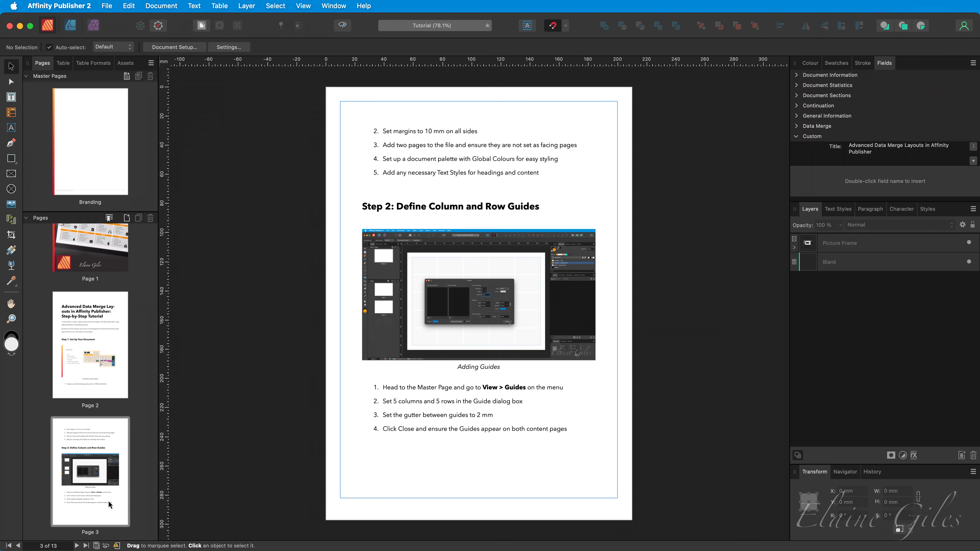
# Apply the Branding master to pages 2-12, replacing the existing master and migrating the content
pyautogui.click(104, 349)
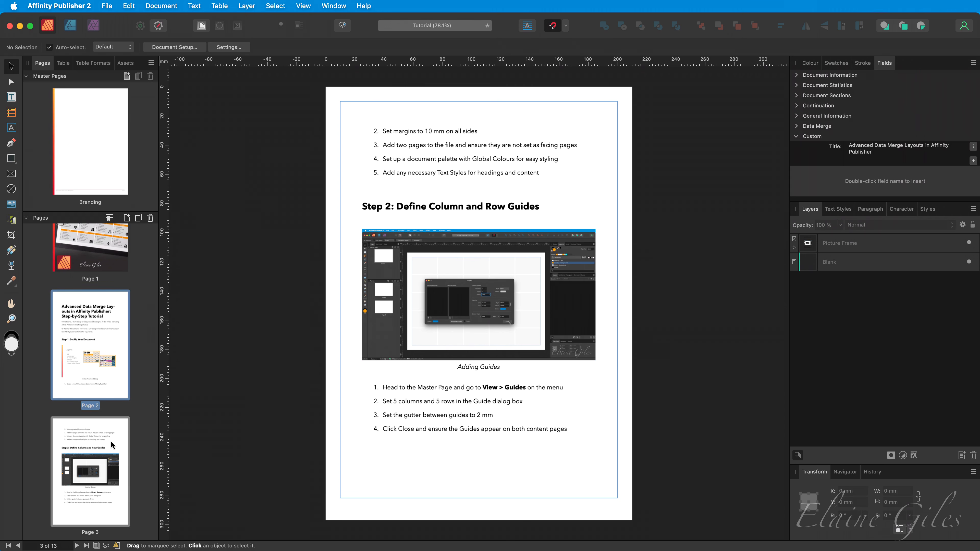
pyautogui.scroll(-15, 111, 441)
pyautogui.scroll(-10, 111, 441)
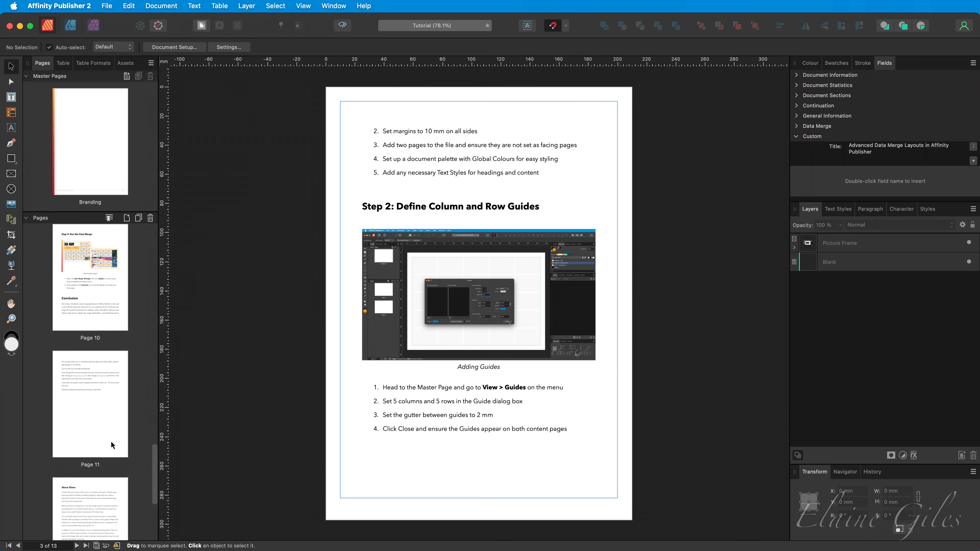
pyautogui.click(99, 369)
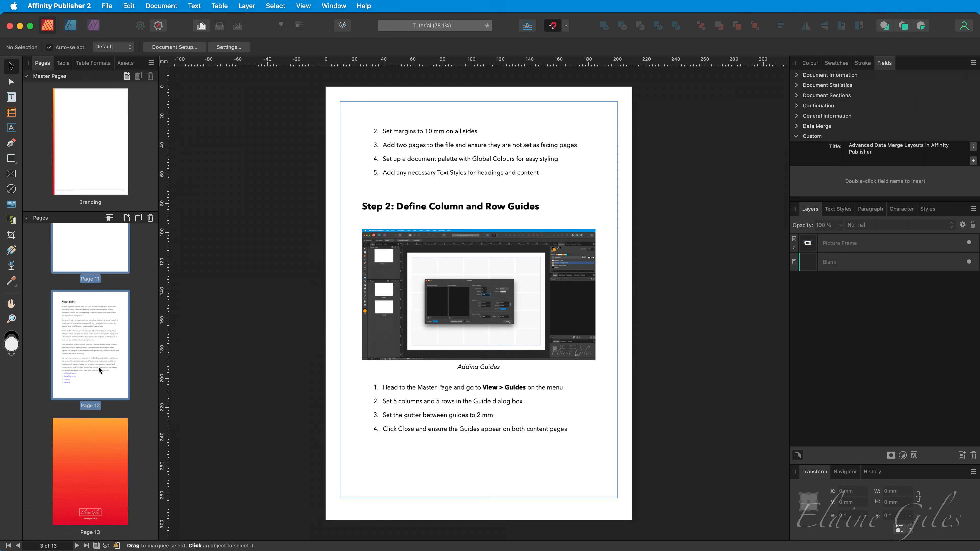
pyautogui.rightClick(99, 369)
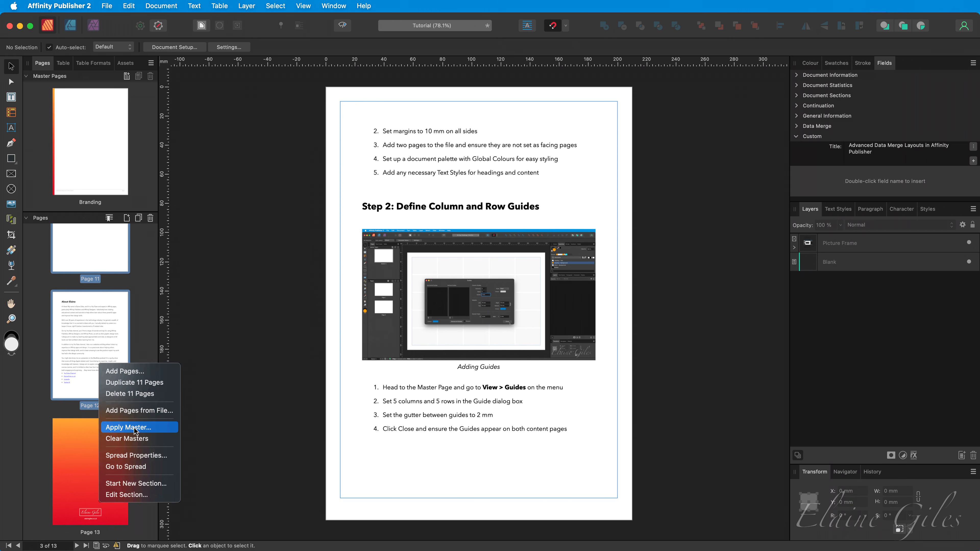
pyautogui.click(128, 428)
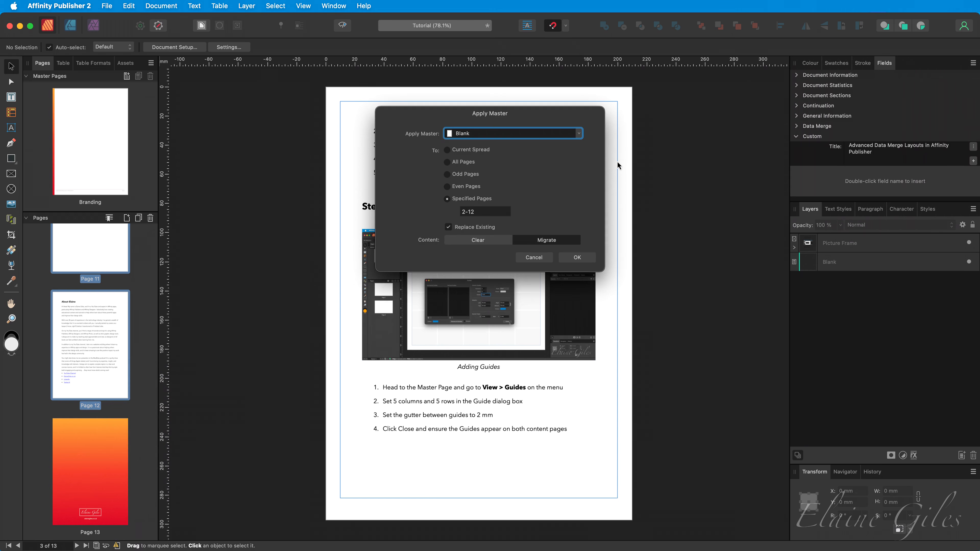
pyautogui.click(579, 133)
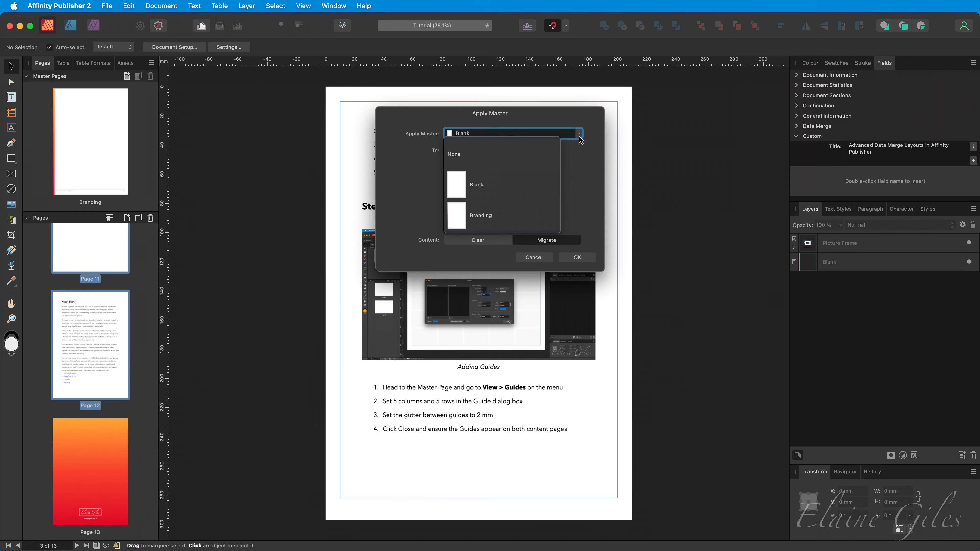
pyautogui.click(540, 220)
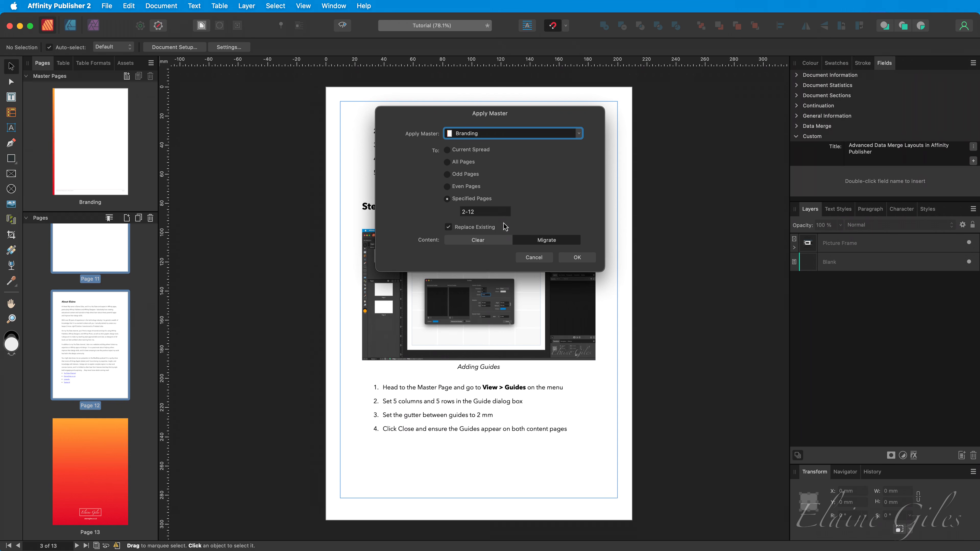
pyautogui.click(588, 261)
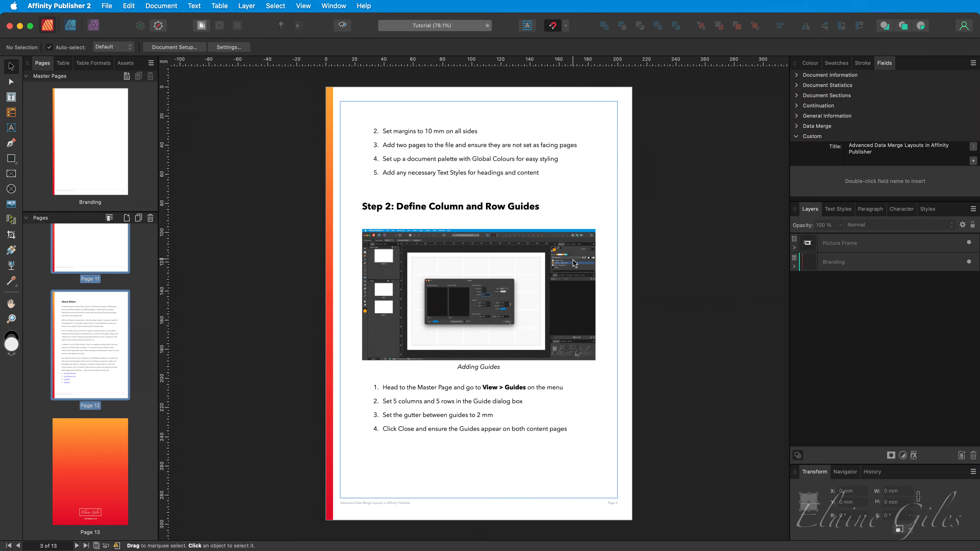
# Examine the branding and footers on pages 12, 2, 3 and 11, and look at the links on page 11
pyautogui.click(88, 355)
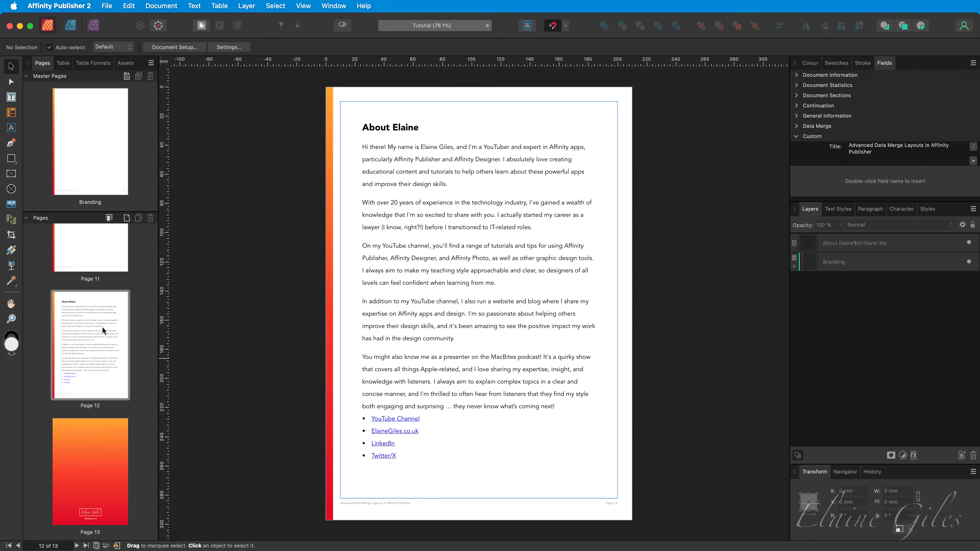
pyautogui.scroll(15, 85, 316)
pyautogui.scroll(3, 80, 312)
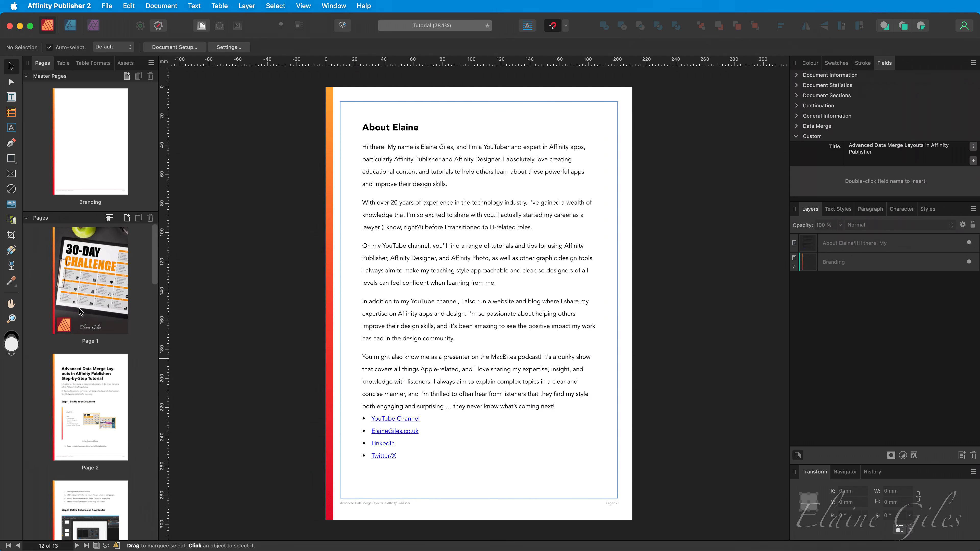
pyautogui.click(92, 387)
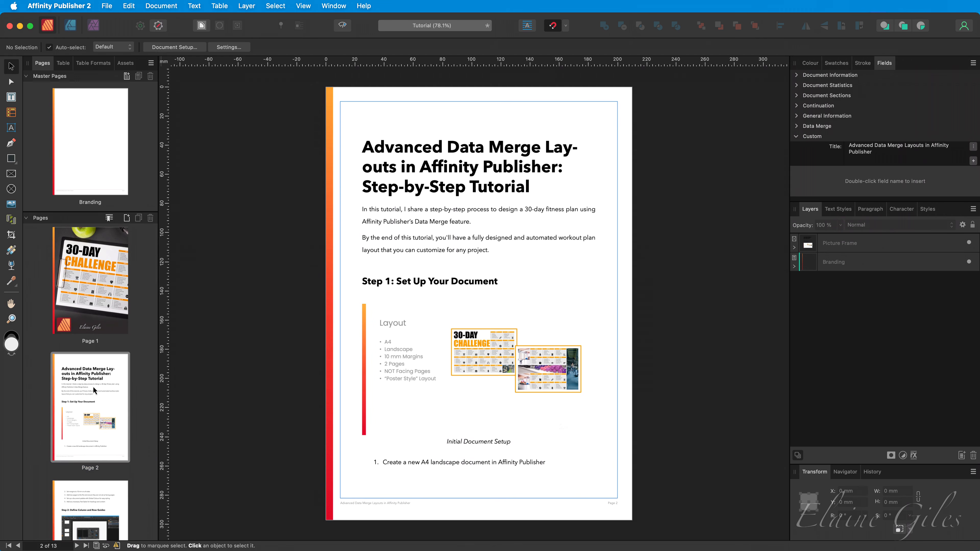
pyautogui.scroll(-5, 93, 389)
pyautogui.click(93, 356)
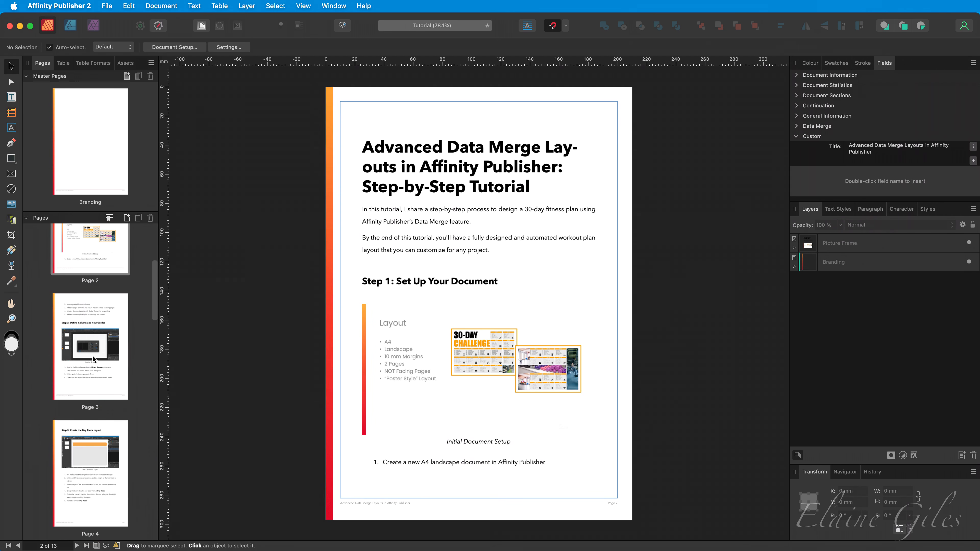
pyautogui.scroll(-10, 93, 356)
pyautogui.scroll(-10, 93, 356)
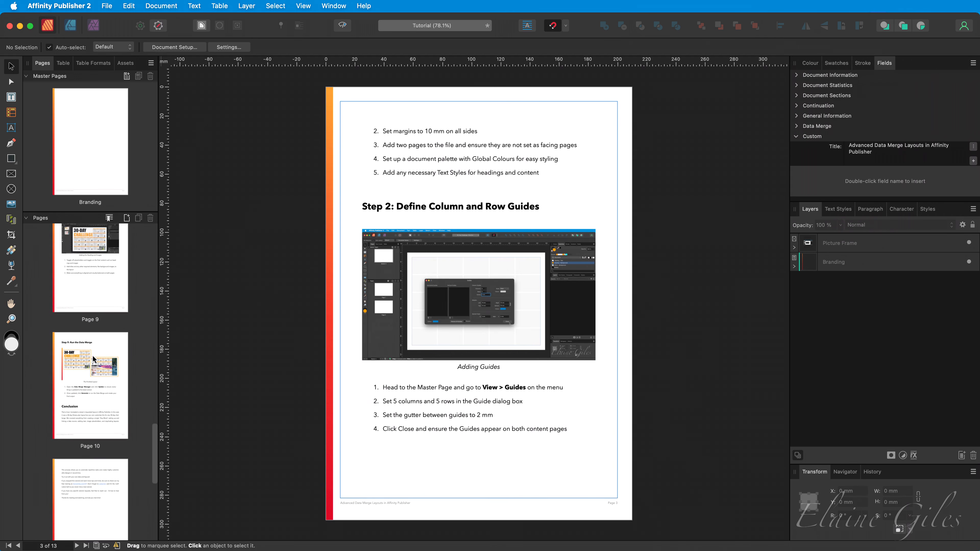
pyautogui.click(95, 321)
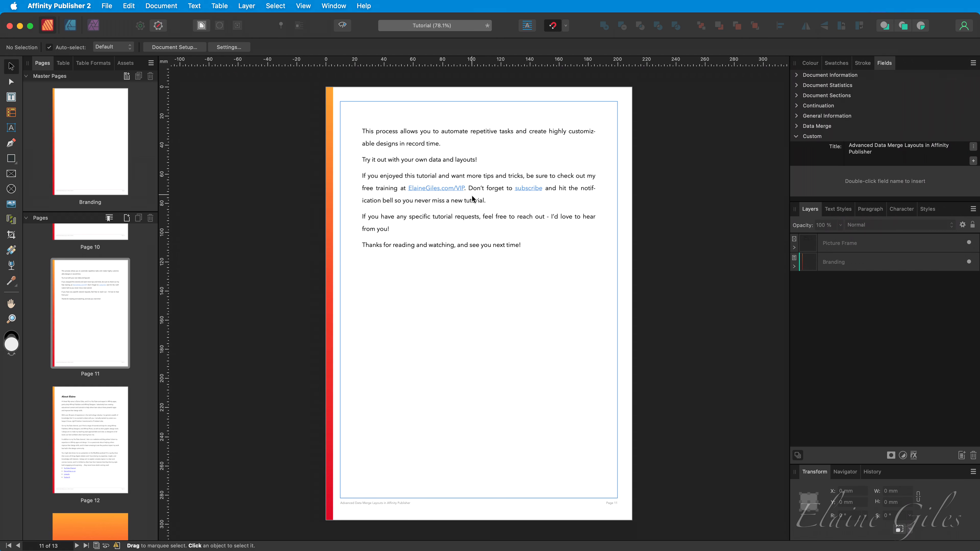
# Open the document's PDF export settings
pyautogui.click(106, 6)
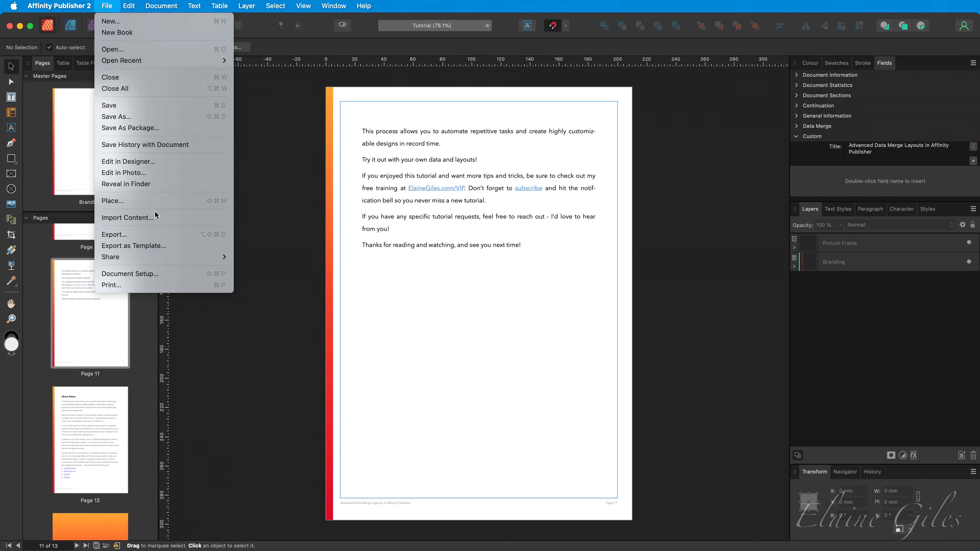
pyautogui.click(157, 235)
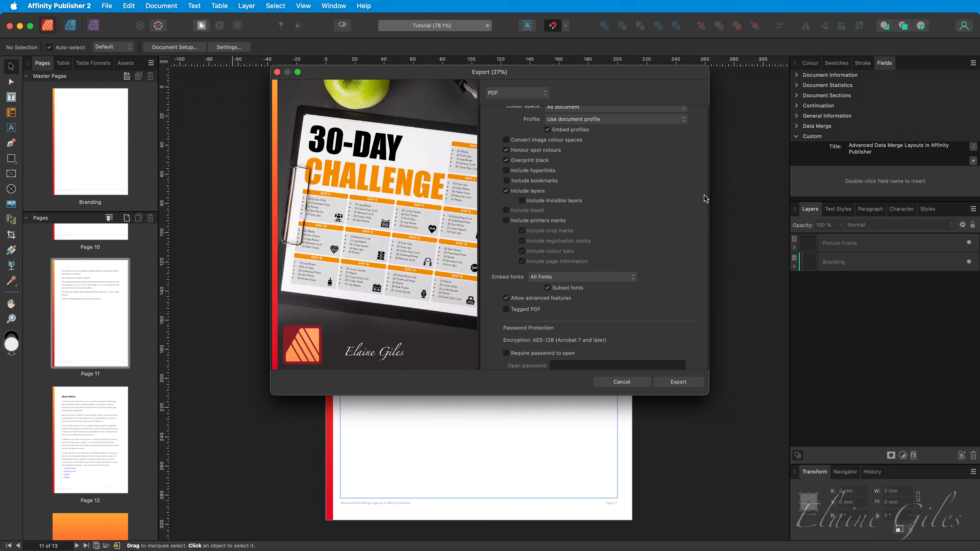
pyautogui.scroll(3, 698, 197)
pyautogui.scroll(3, 698, 198)
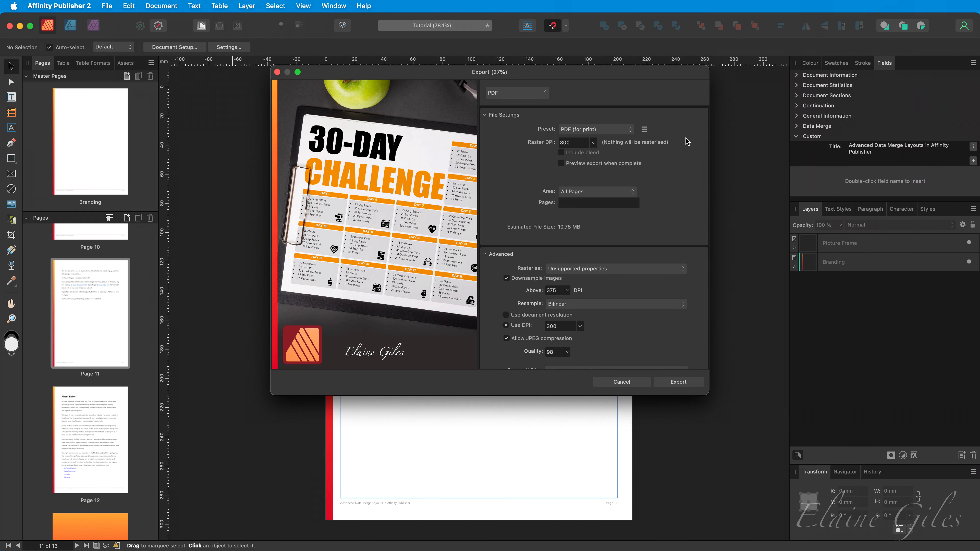
# Examine the available PDF presets and the advanced options of PDF (for print), including hyperlinks and bookmarks
pyautogui.click(632, 130)
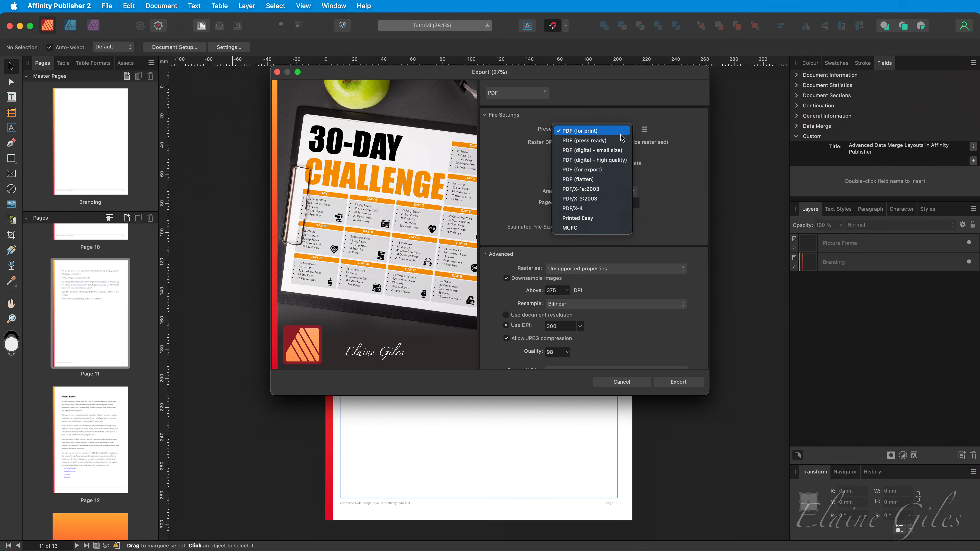
pyautogui.click(675, 179)
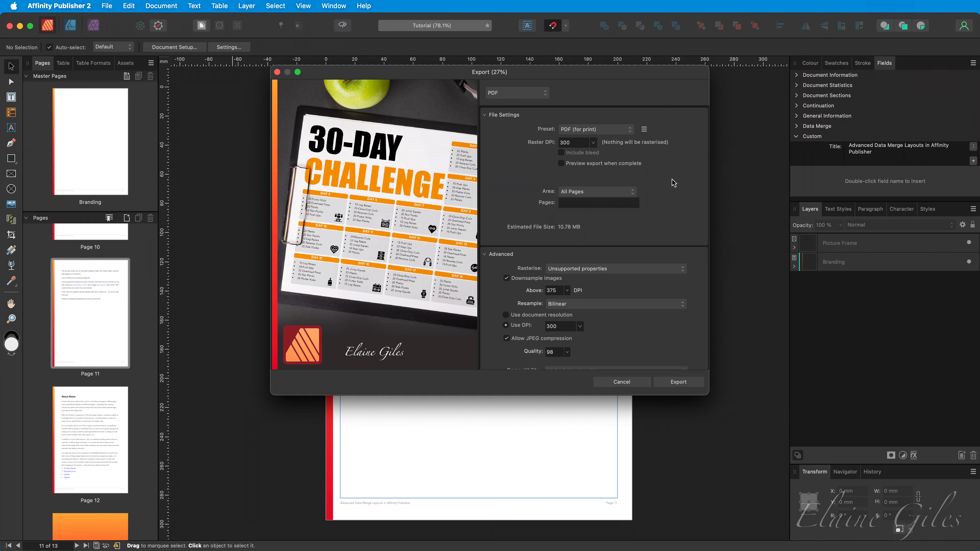
pyautogui.scroll(-5, 674, 181)
pyautogui.scroll(-3, 673, 186)
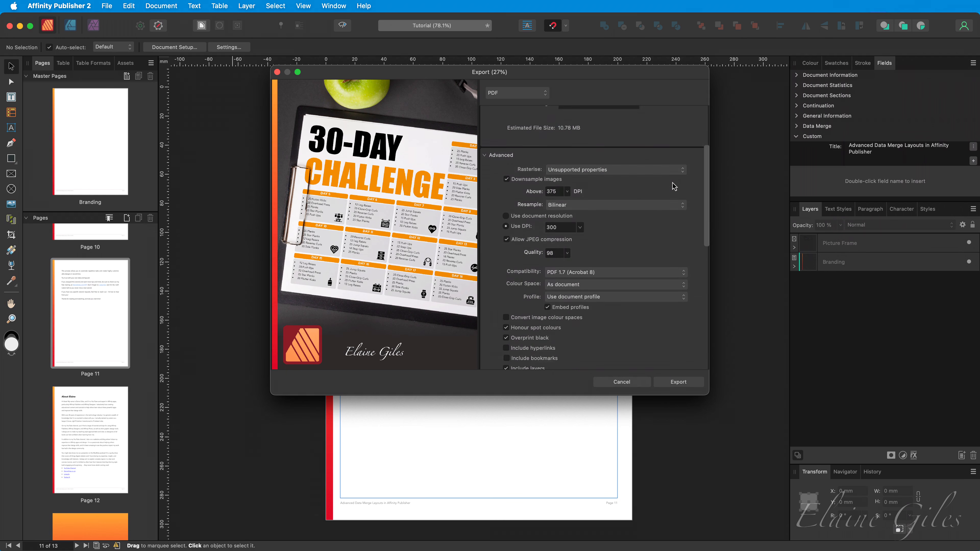
pyautogui.scroll(-5, 673, 187)
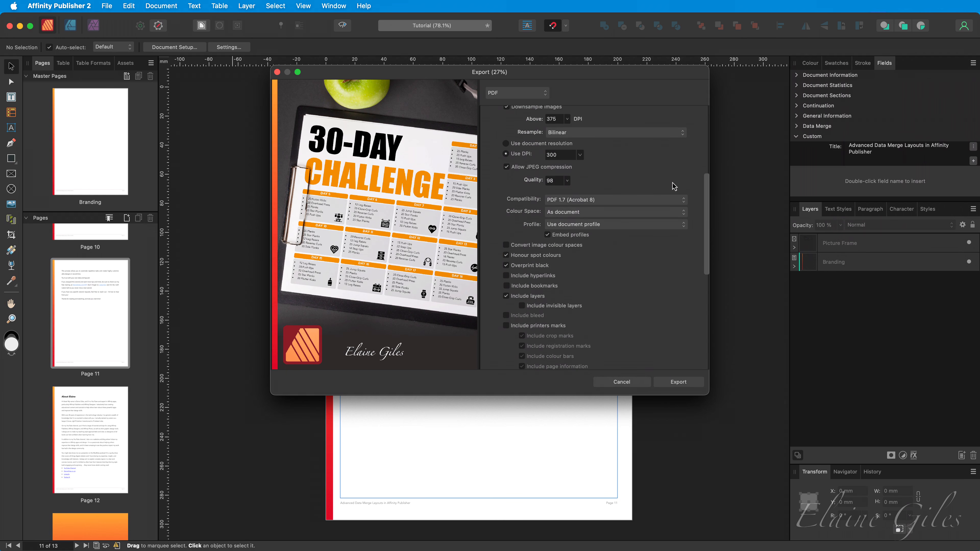
pyautogui.scroll(-1, 673, 186)
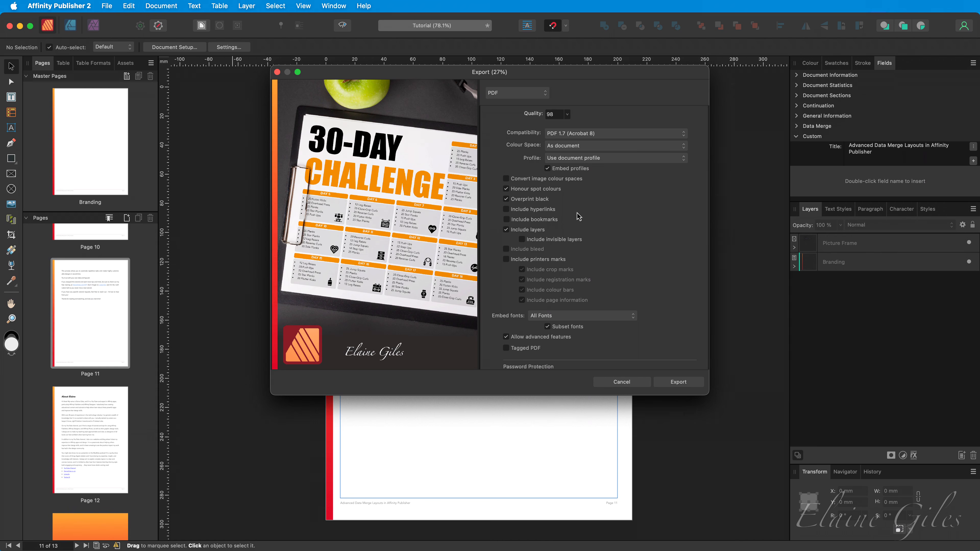
# Set the export preset to PDF (digital - high quality) and check its colour, hyperlink and bookmark options
pyautogui.scroll(10, 579, 216)
pyautogui.click(633, 131)
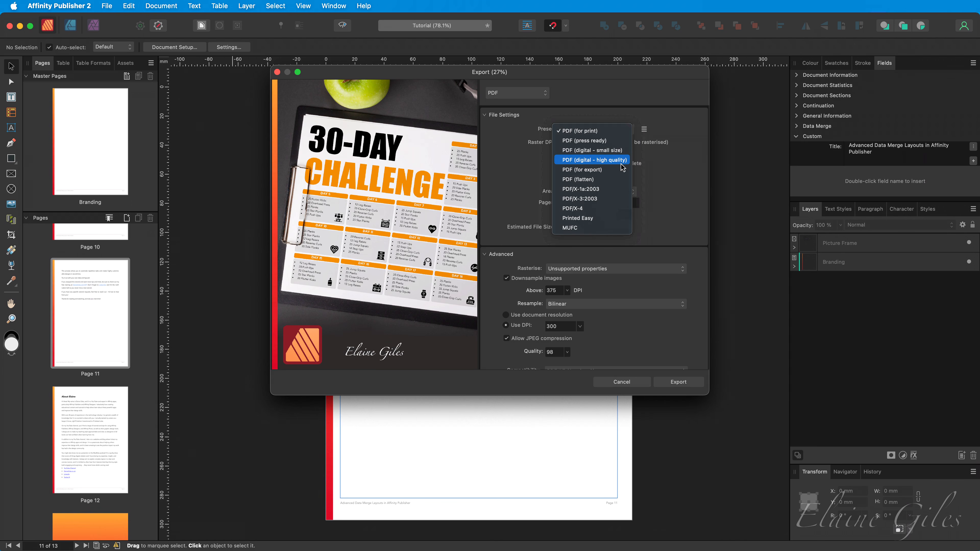
pyautogui.click(622, 160)
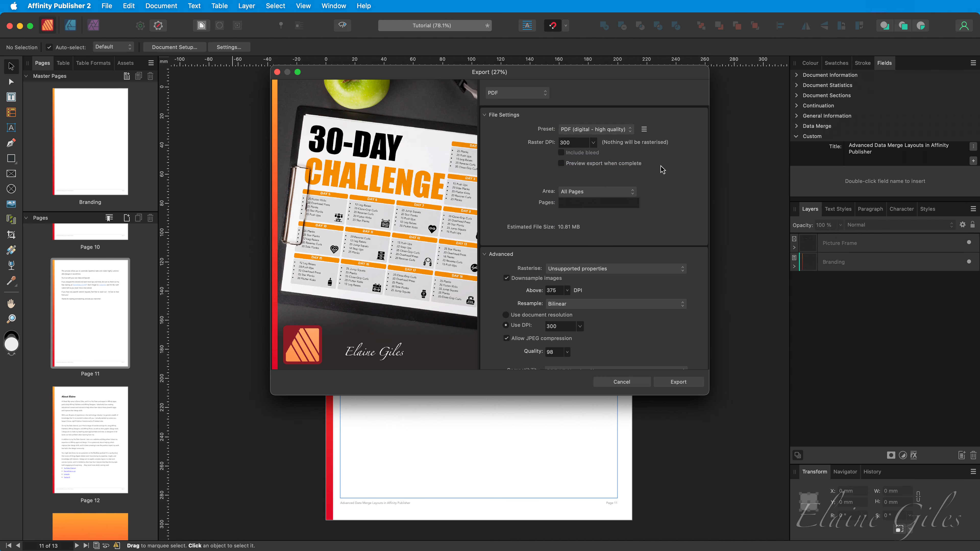
pyautogui.scroll(-5, 662, 170)
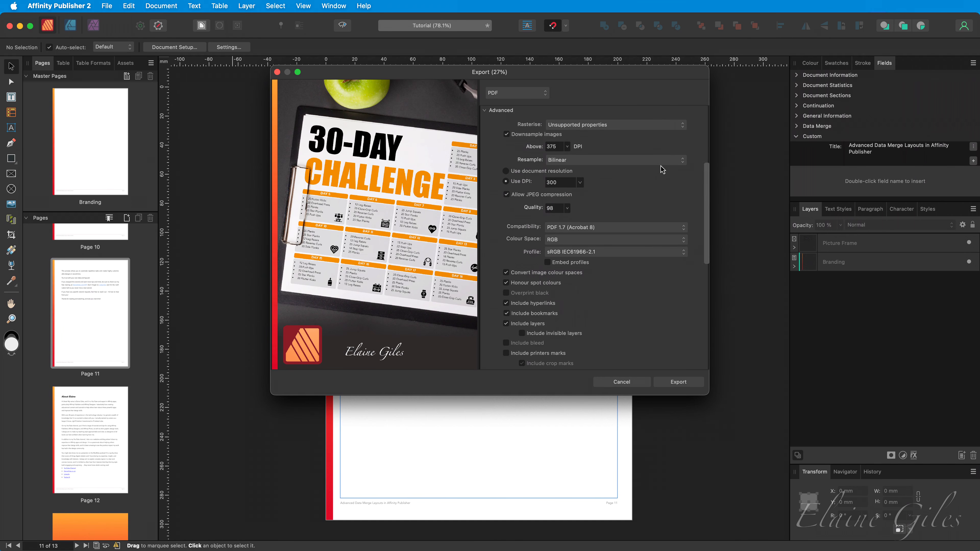
pyautogui.scroll(-4, 662, 170)
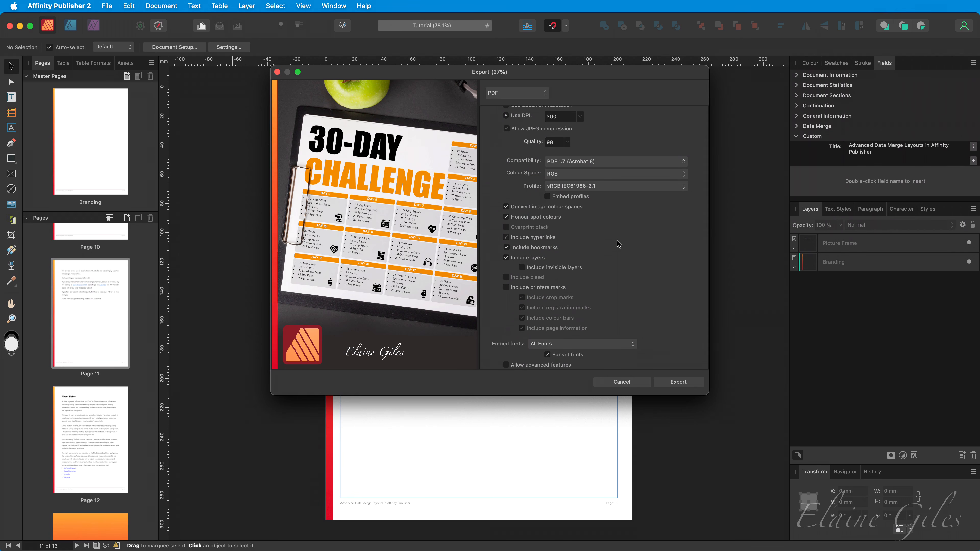
pyautogui.scroll(5, 618, 244)
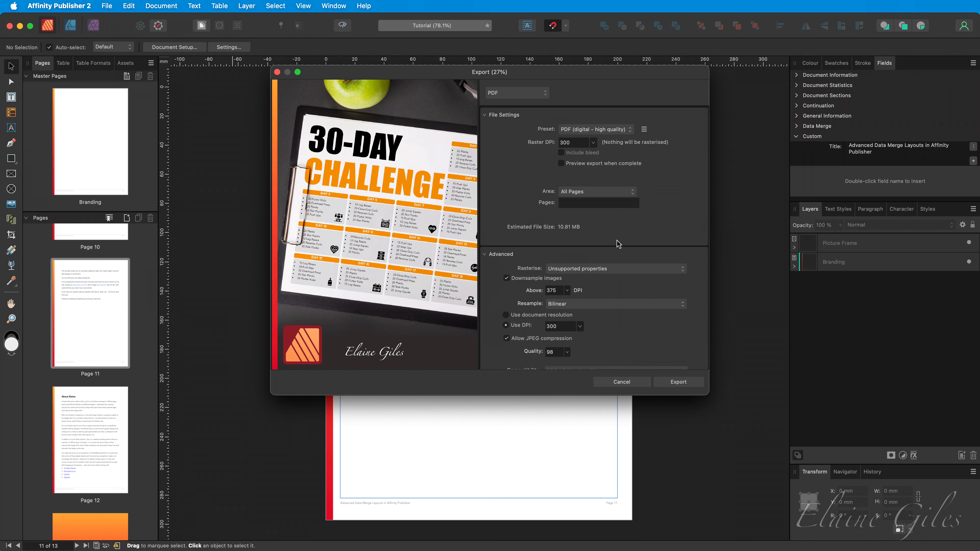
# Export the document with these settings and save it as Tutorial
pyautogui.click(689, 384)
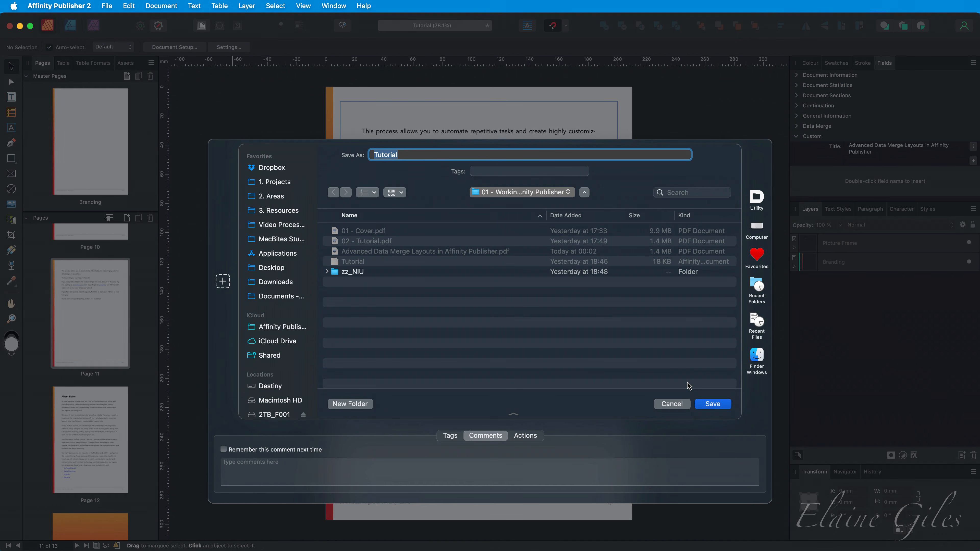
pyautogui.press('Return')
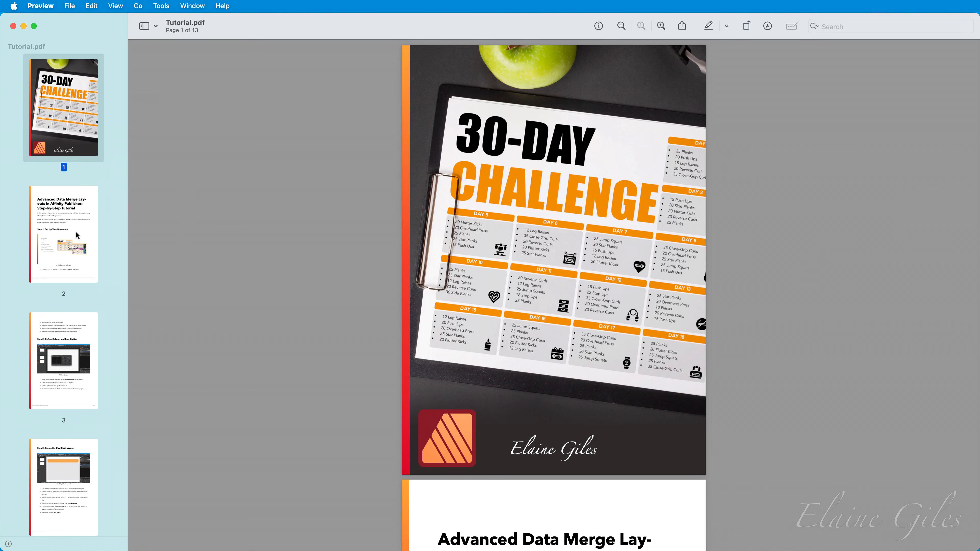
# Look through the exported Tutorial.pdf in Preview, checking the link targets on page 12 and viewing page 11
pyautogui.scroll(-15, 75, 231)
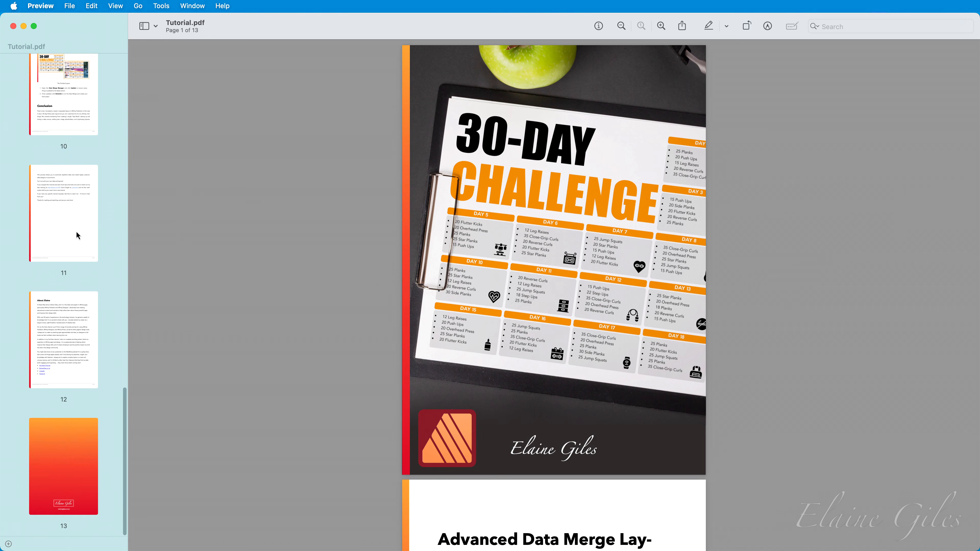
pyautogui.scroll(15, 75, 231)
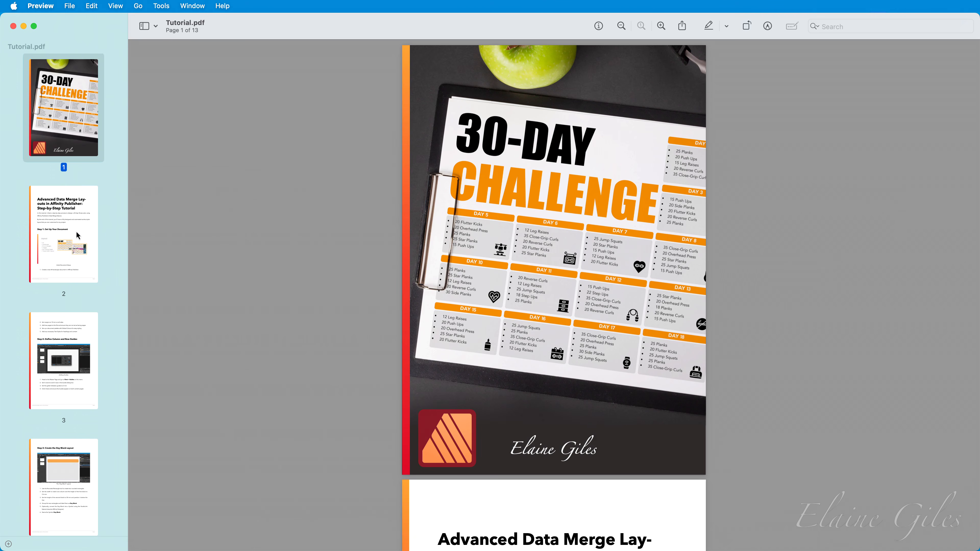
pyautogui.scroll(-15, 76, 232)
pyautogui.click(81, 334)
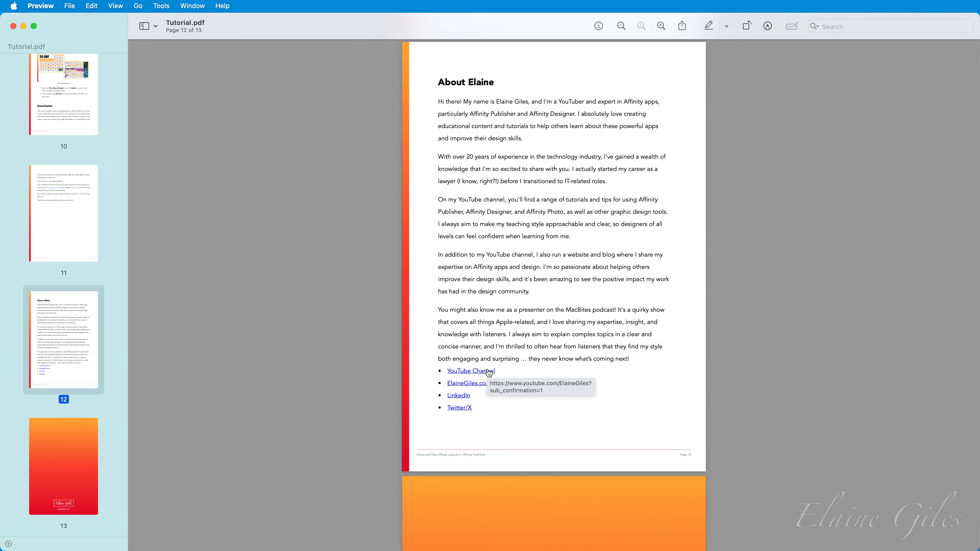
pyautogui.moveTo(466, 386)
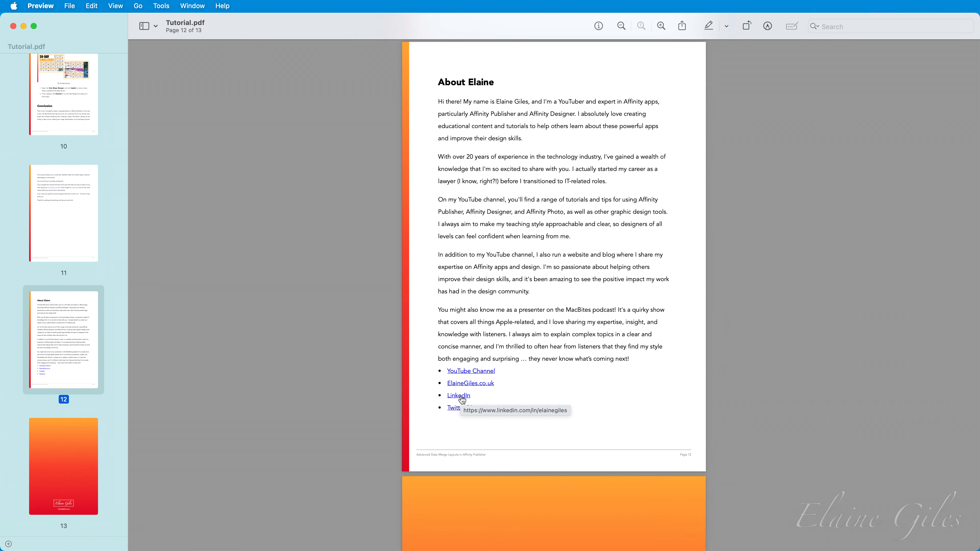
pyautogui.moveTo(457, 410)
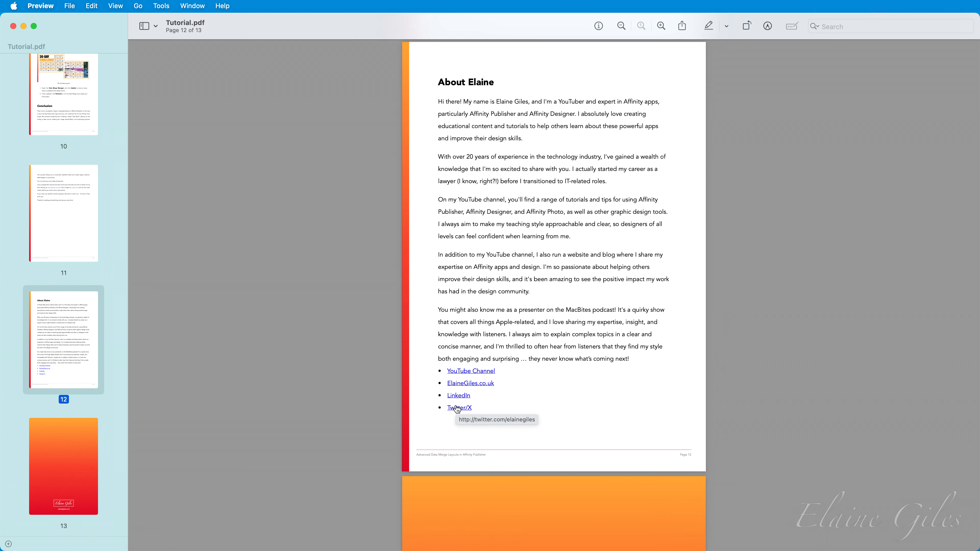
pyautogui.click(64, 235)
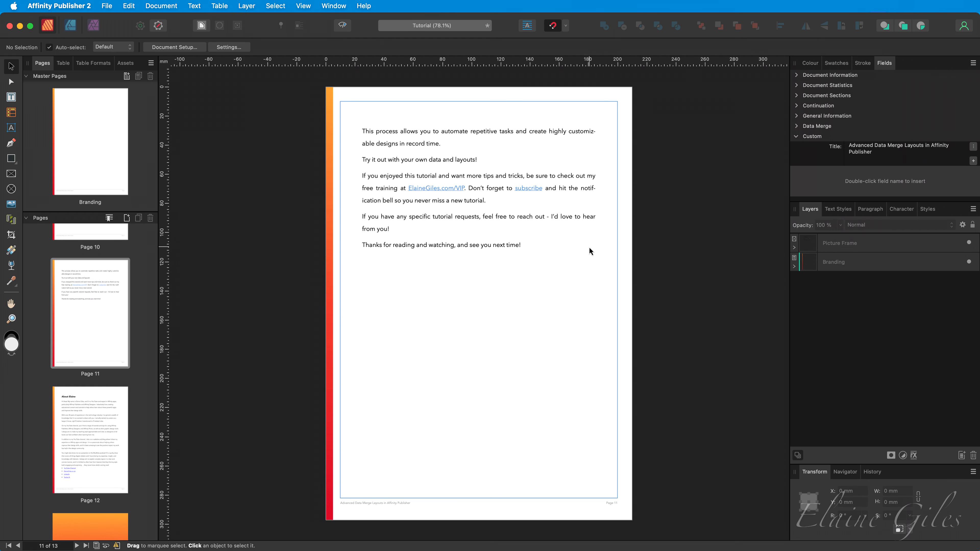
# Create a new document in Affinity Publisher from the A4 Single Page preset and delete pages 2 and 3
pyautogui.press('super+n')
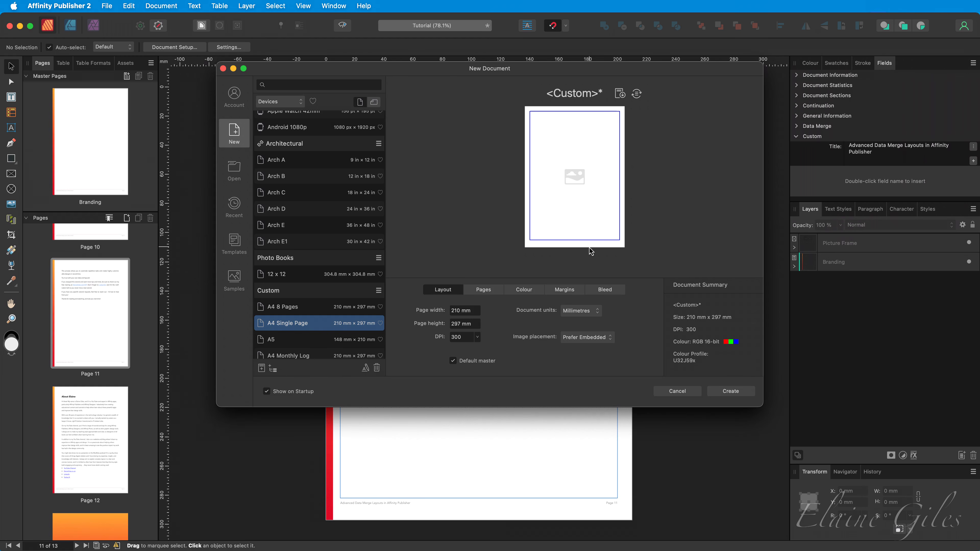
pyautogui.press('Return')
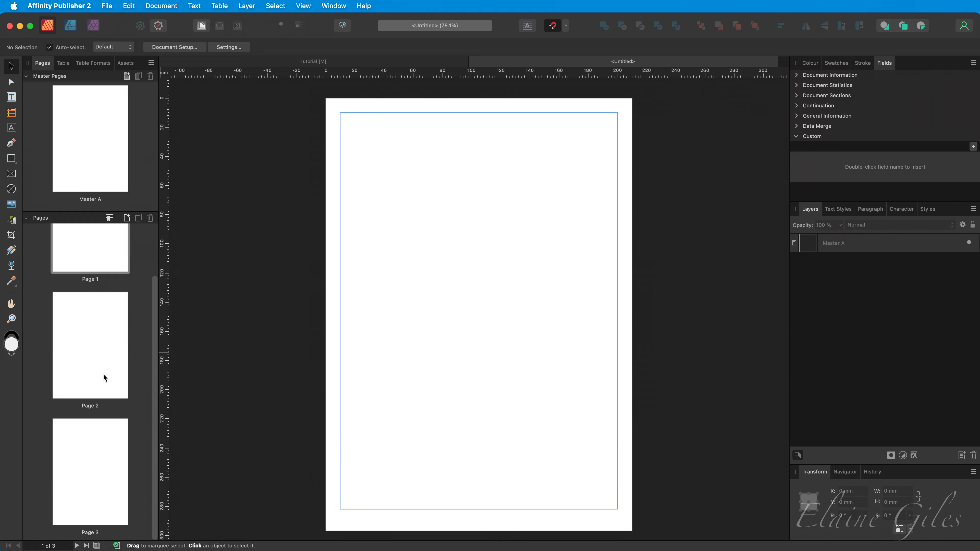
pyautogui.click(98, 354)
pyautogui.keyDown('shift'); pyautogui.click(99, 478); pyautogui.keyUp('shift')
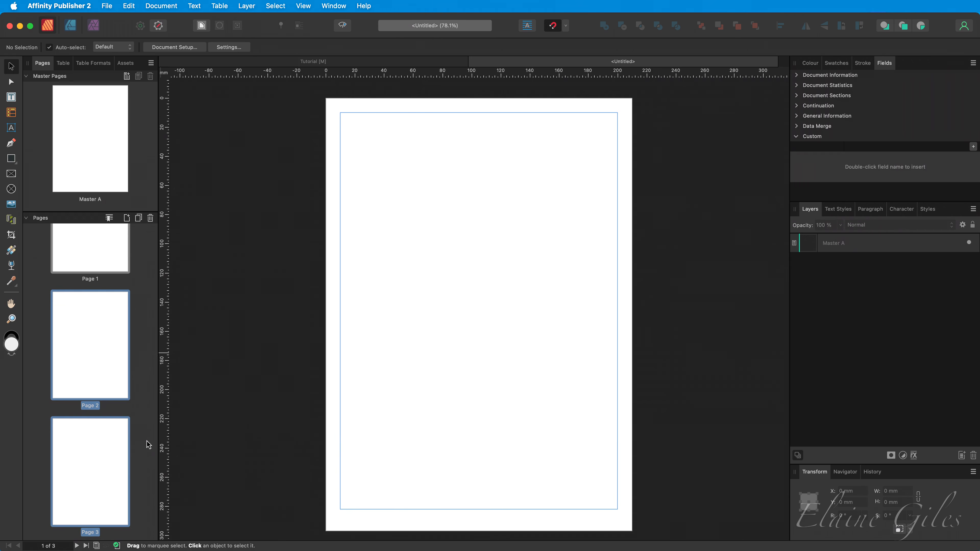
pyautogui.press('Delete')
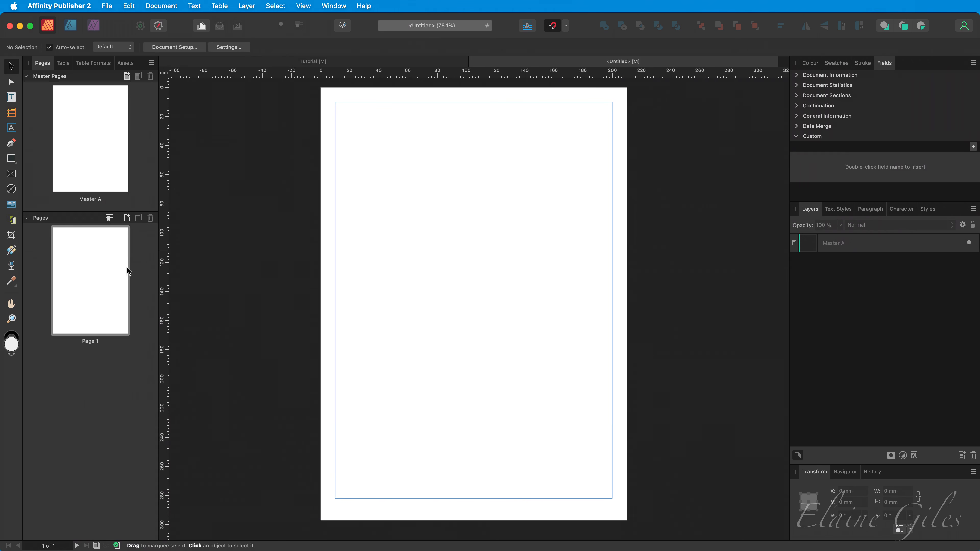
# Draw a 210 × 297 mm rectangular picture frame covering the whole of page 1
pyautogui.click(11, 174)
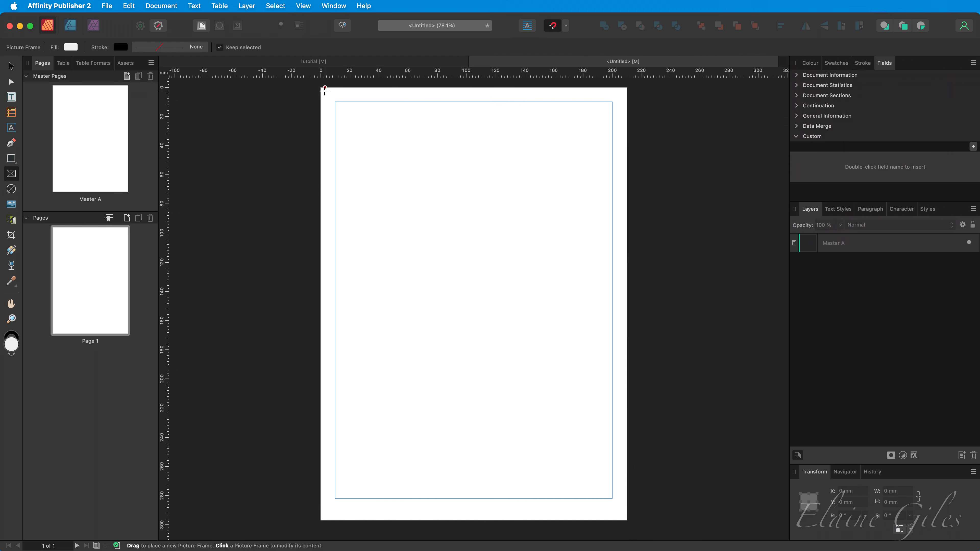
pyautogui.moveTo(321, 88); pyautogui.dragTo(627, 520)
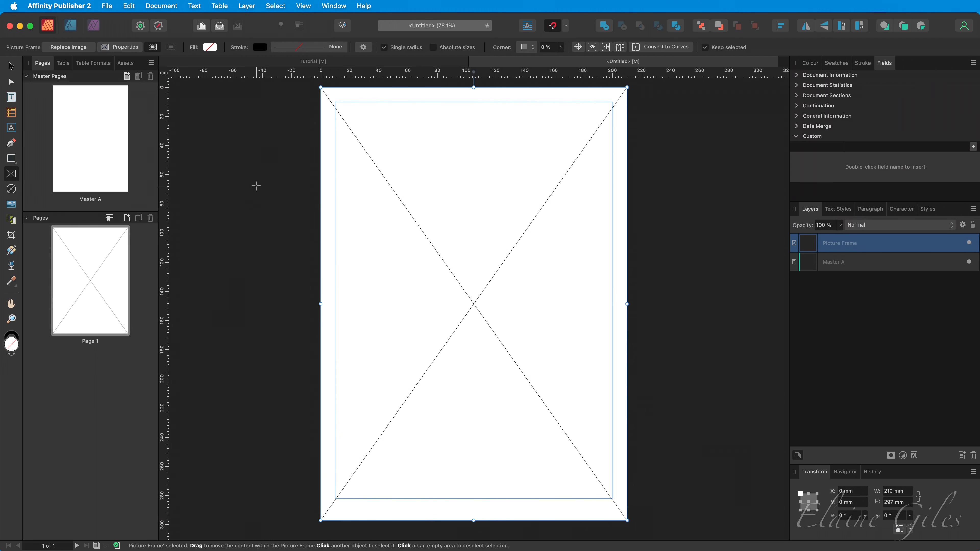
# Try placing 02 - Tutorial.pdf while the picture frame is selected, and undo the placement
pyautogui.click(13, 209)
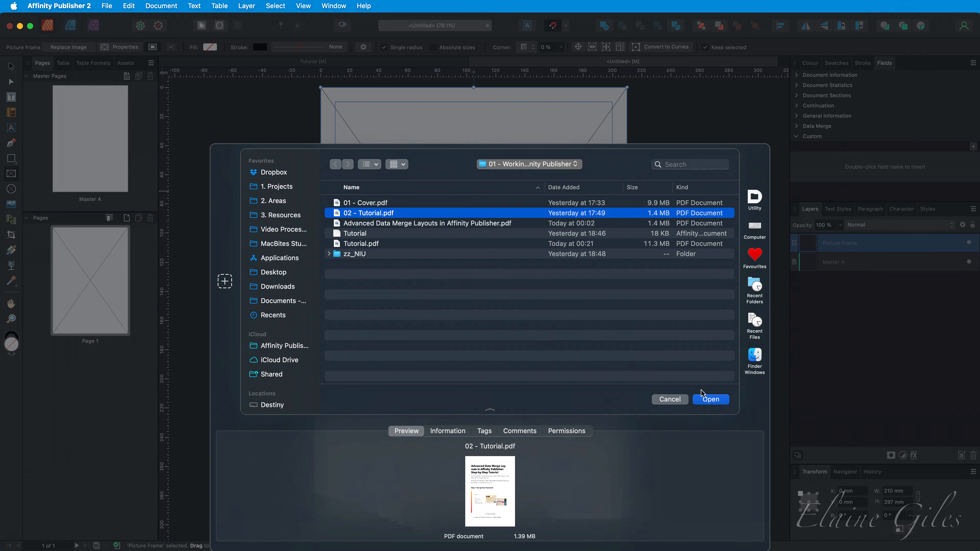
pyautogui.click(710, 400)
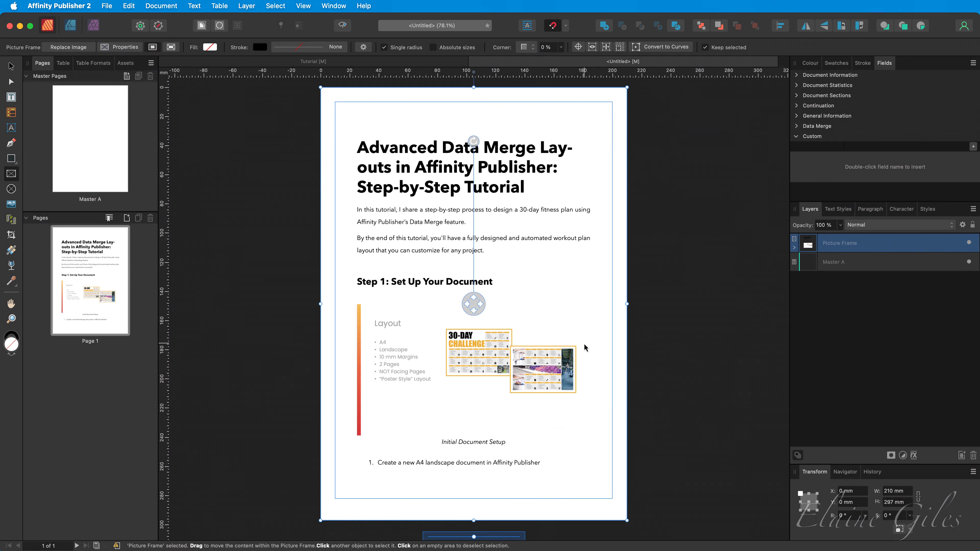
pyautogui.press('super+z')
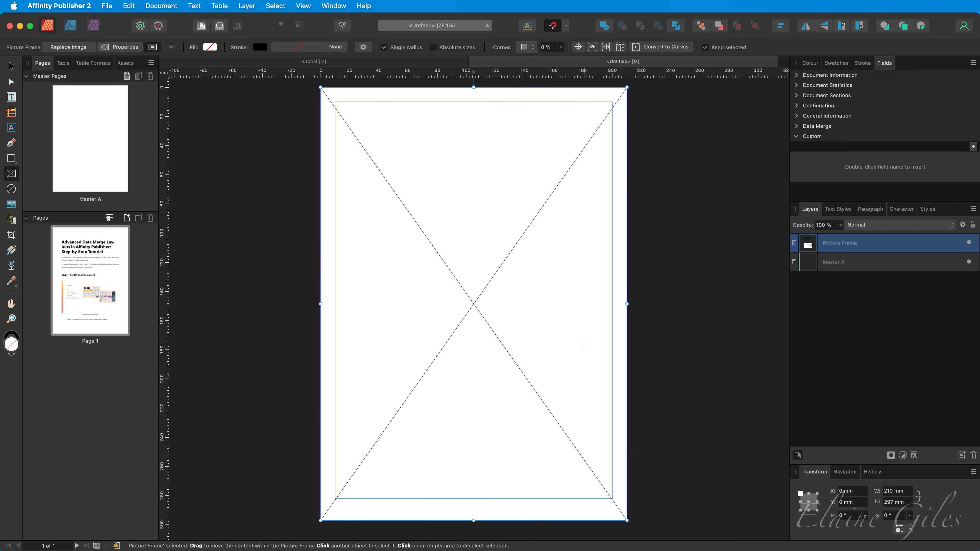
# Deselect the picture frame, place pages 1 to 10 of 02 - Tutorial.pdf starting in that frame, and review the resulting pages
pyautogui.click(258, 267)
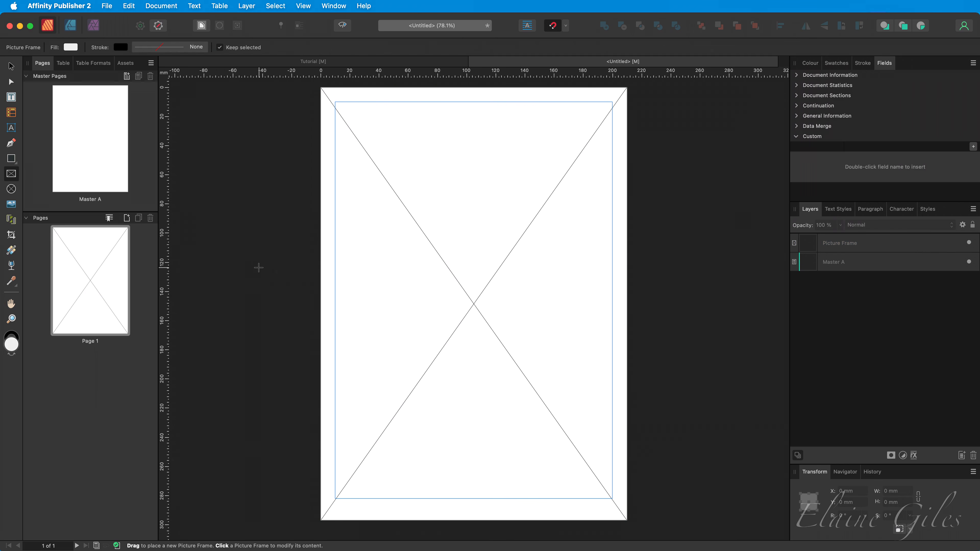
pyautogui.click(13, 205)
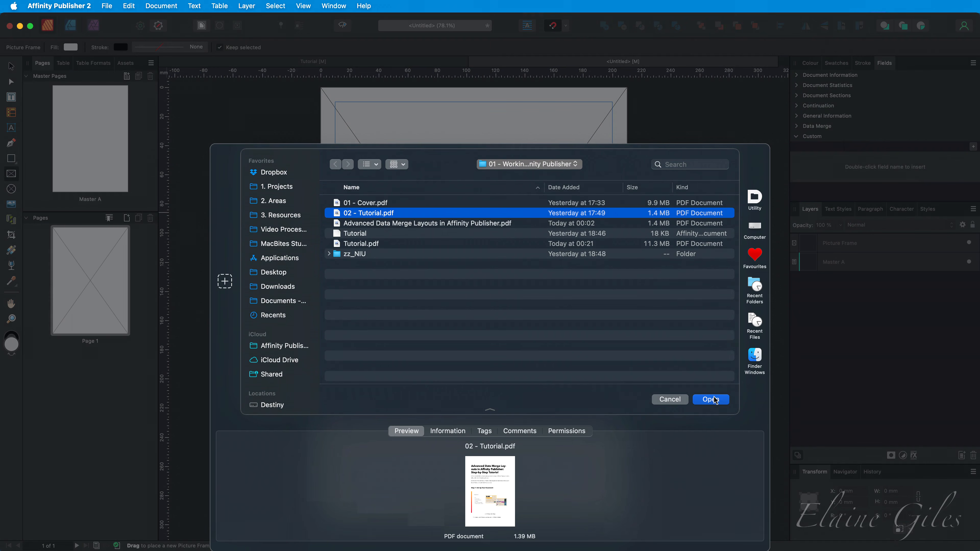
pyautogui.click(703, 396)
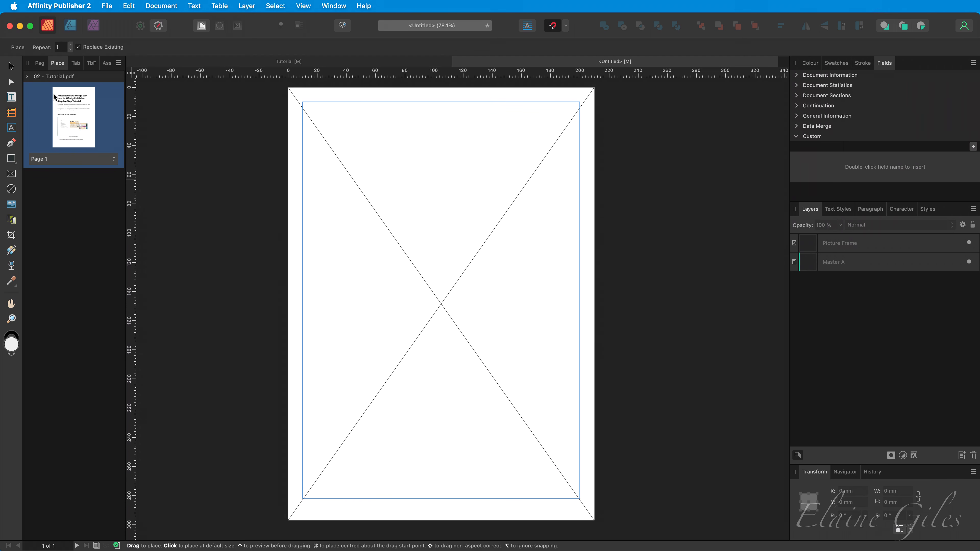
pyautogui.click(26, 77)
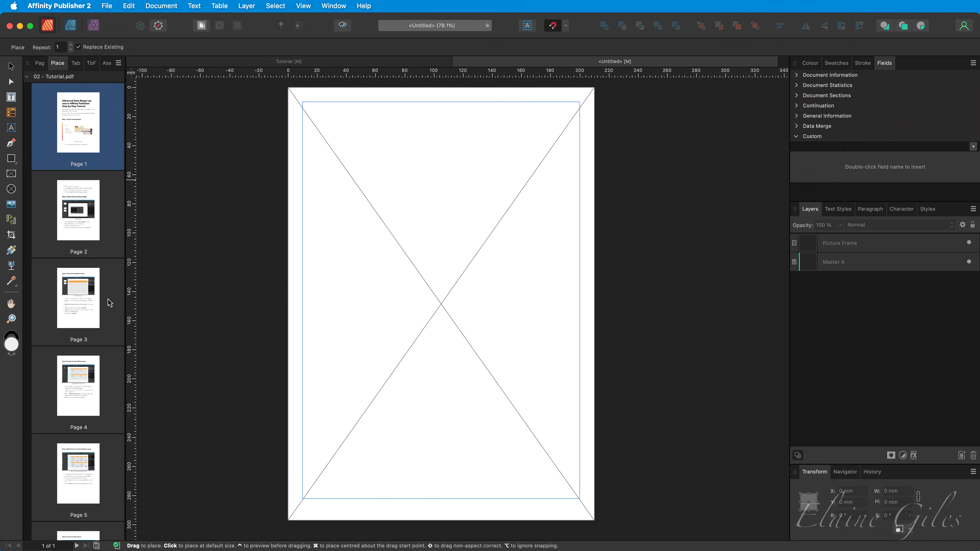
pyautogui.scroll(-10, 98, 386)
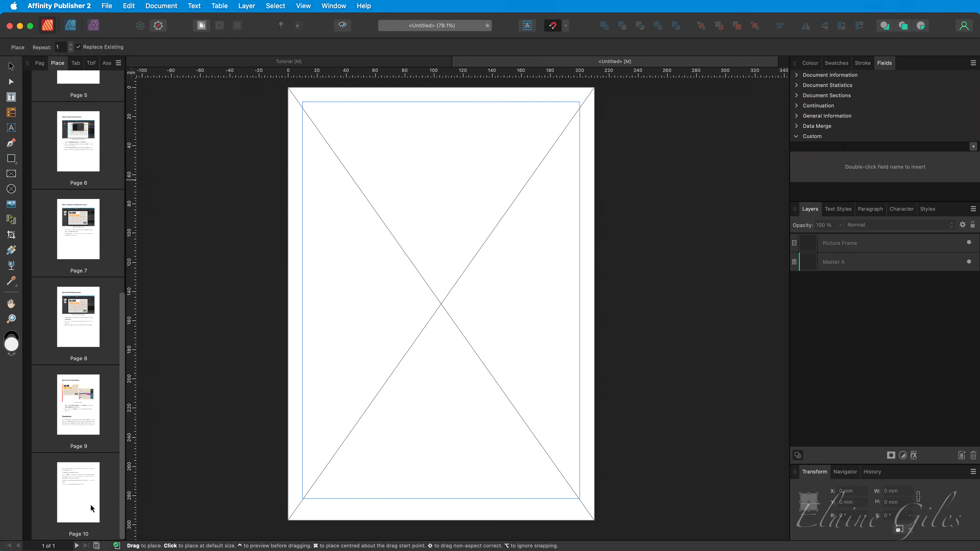
pyautogui.keyDown('shift'); pyautogui.click(90, 503); pyautogui.keyUp('shift')
pyautogui.click(390, 232)
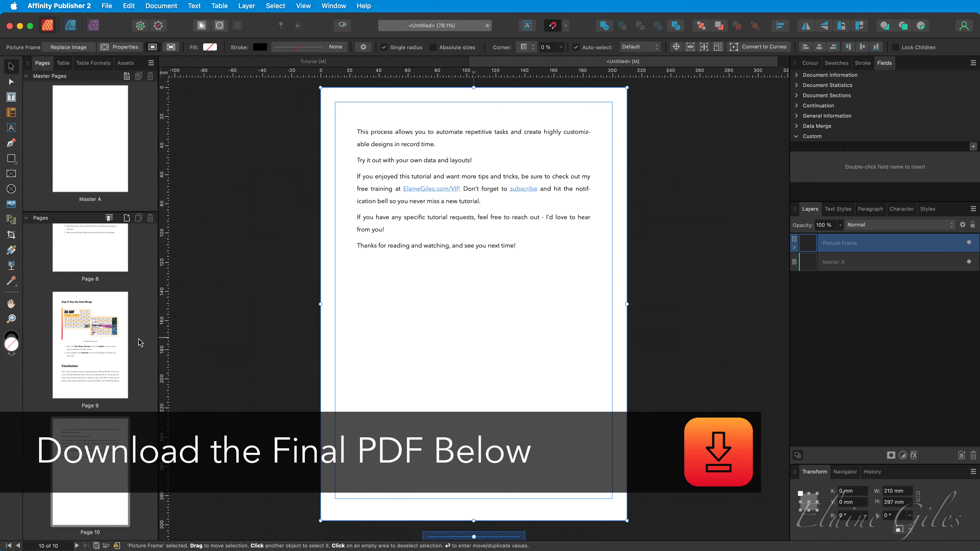
pyautogui.scroll(15, 139, 342)
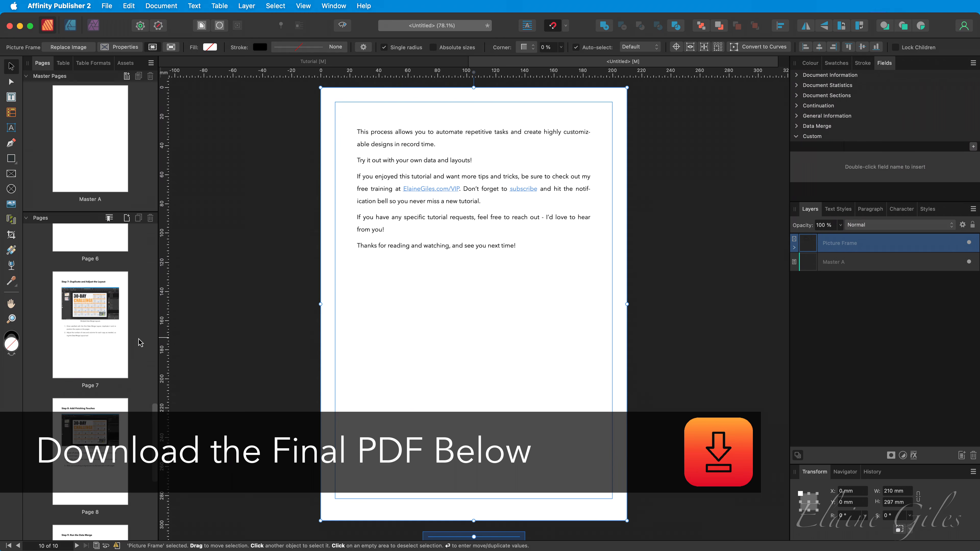
pyautogui.scroll(4, 139, 342)
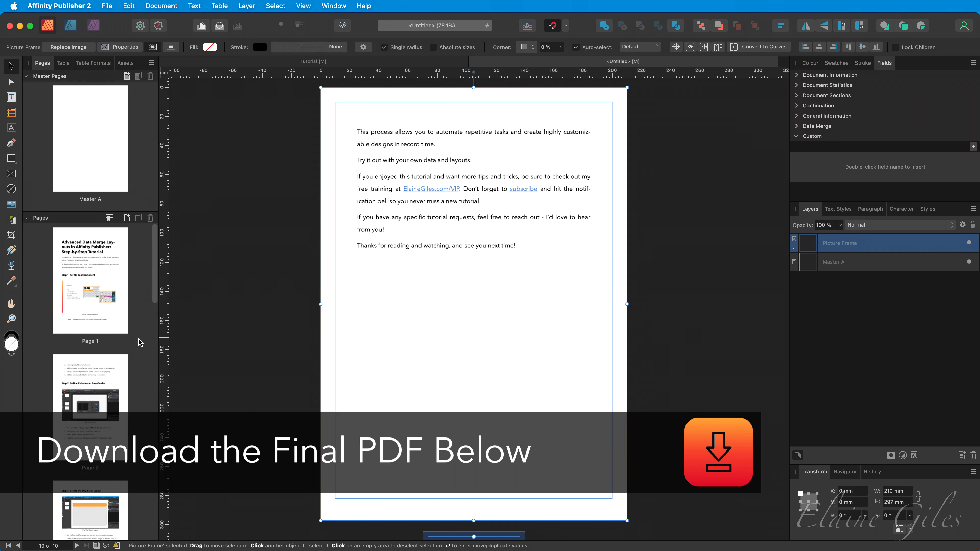